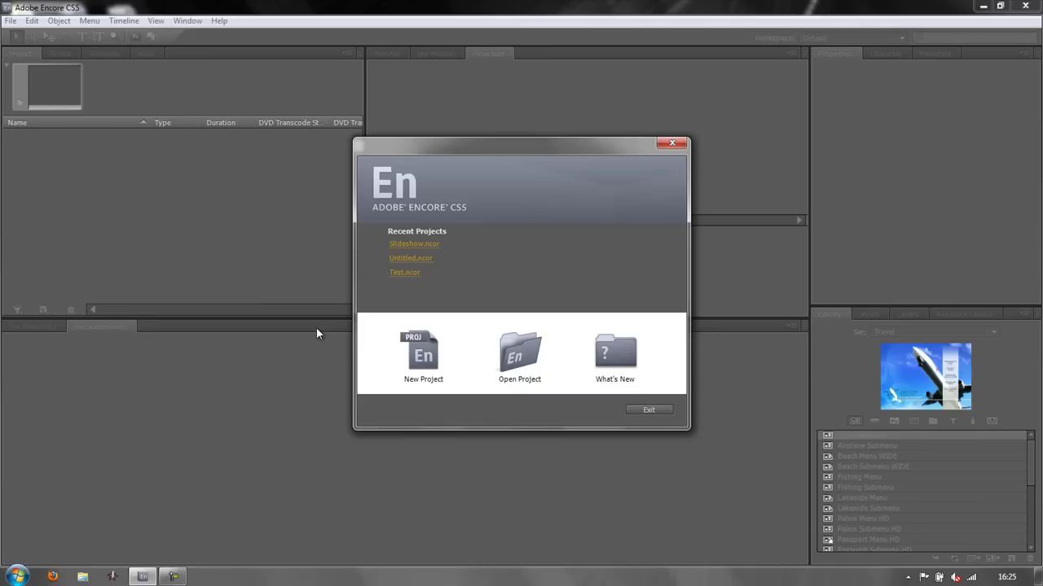
Create a DVD-mode project called Slideshow2, keeping PAL as the television standard.
{"action": "left_click", "coordinate": [423, 355]}
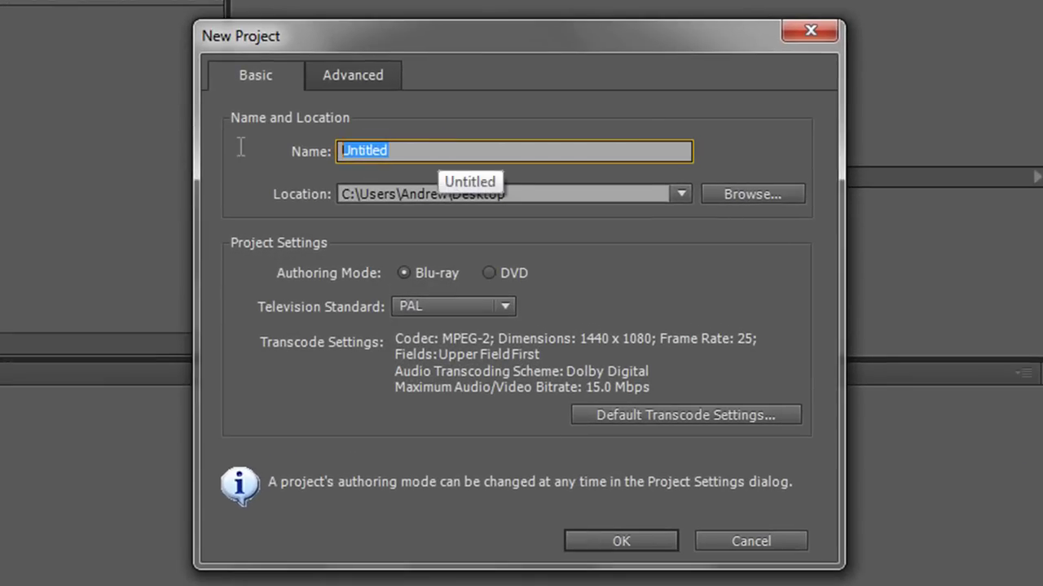
{"action": "type", "text": "Slideshow"}
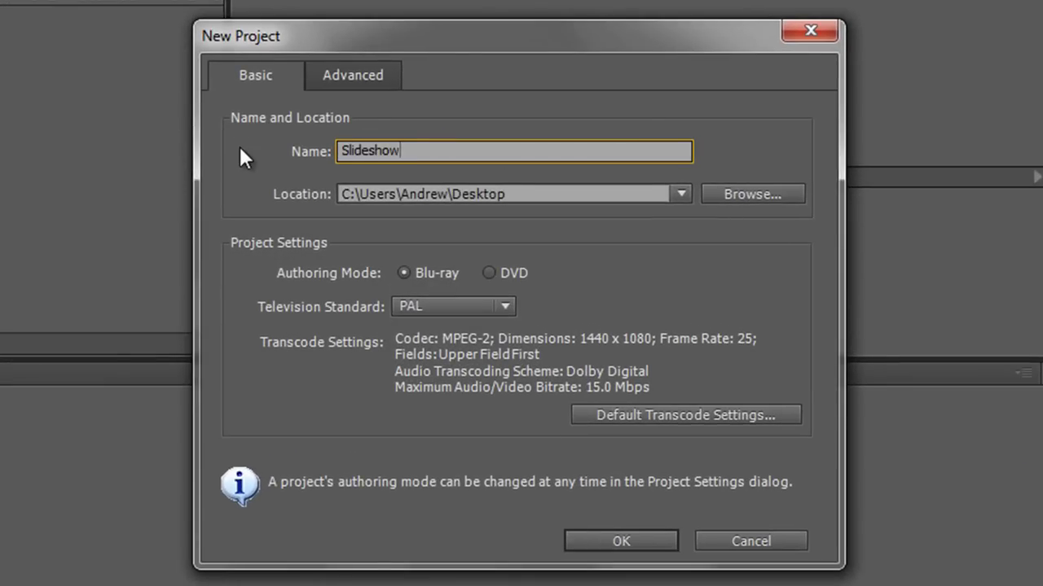
{"action": "type", "text": "2"}
{"action": "left_click", "coordinate": [483, 274]}
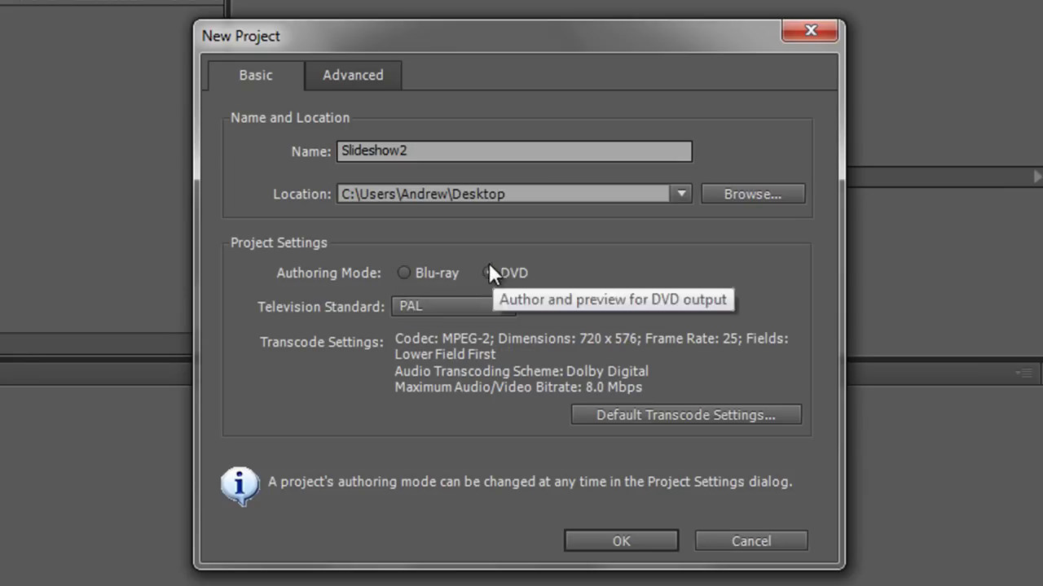
{"action": "left_click", "coordinate": [507, 303]}
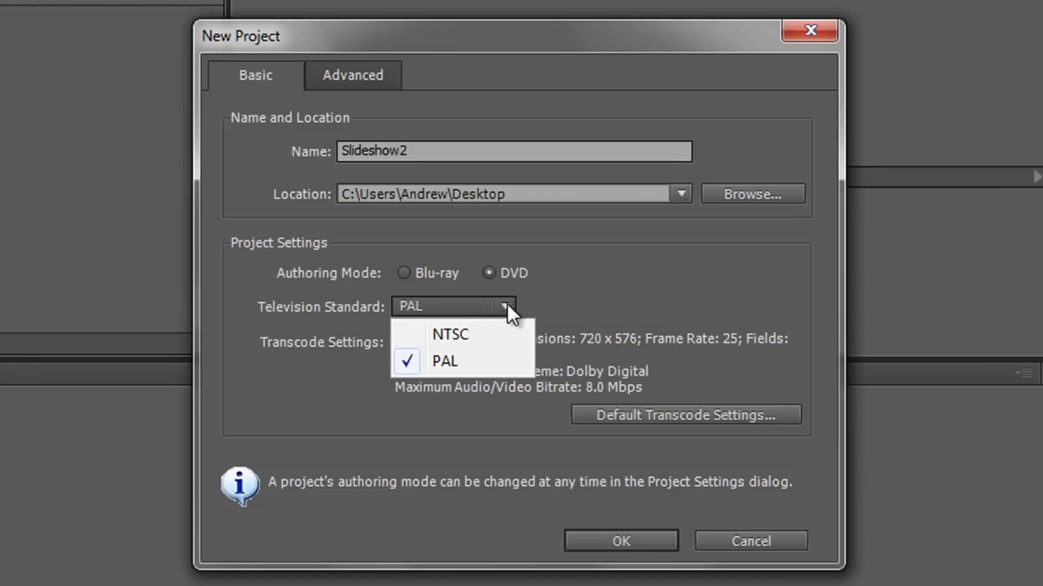
{"action": "left_click", "coordinate": [479, 367]}
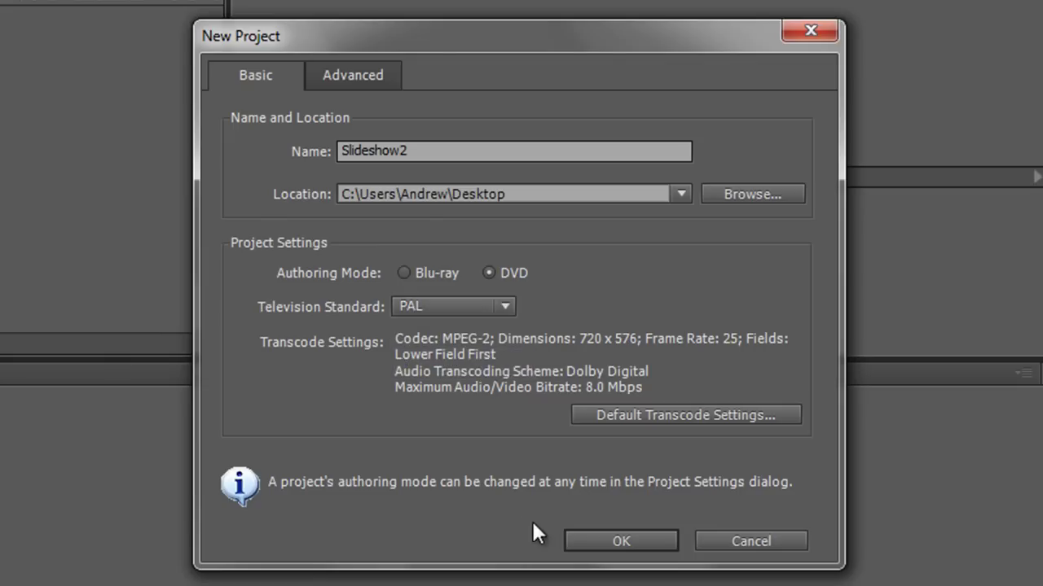
{"action": "left_click", "coordinate": [635, 541]}
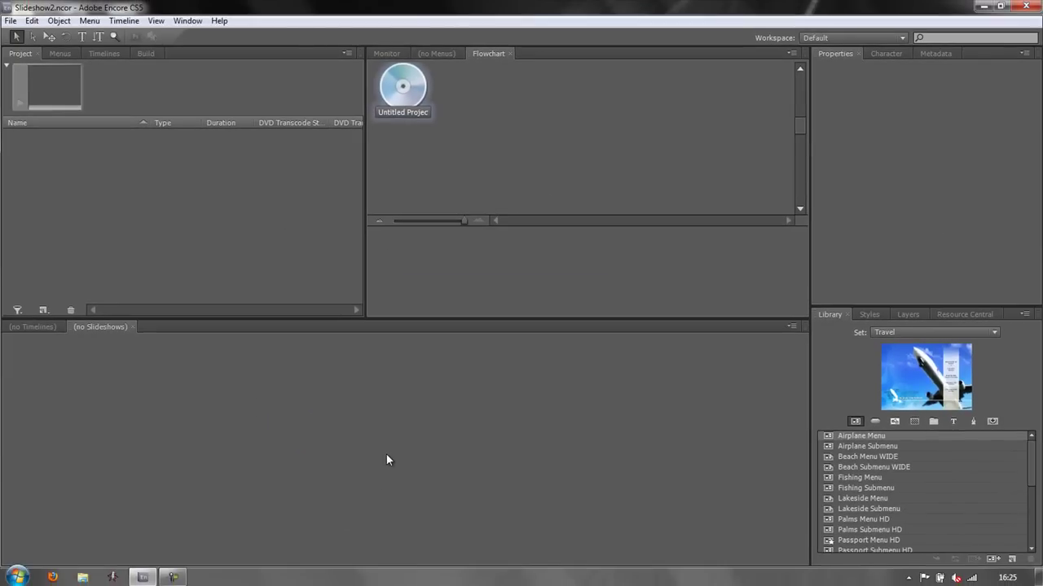
Show the Monitor instead of the flowchart and enlarge the monitor and project areas.
{"action": "left_click", "coordinate": [386, 53]}
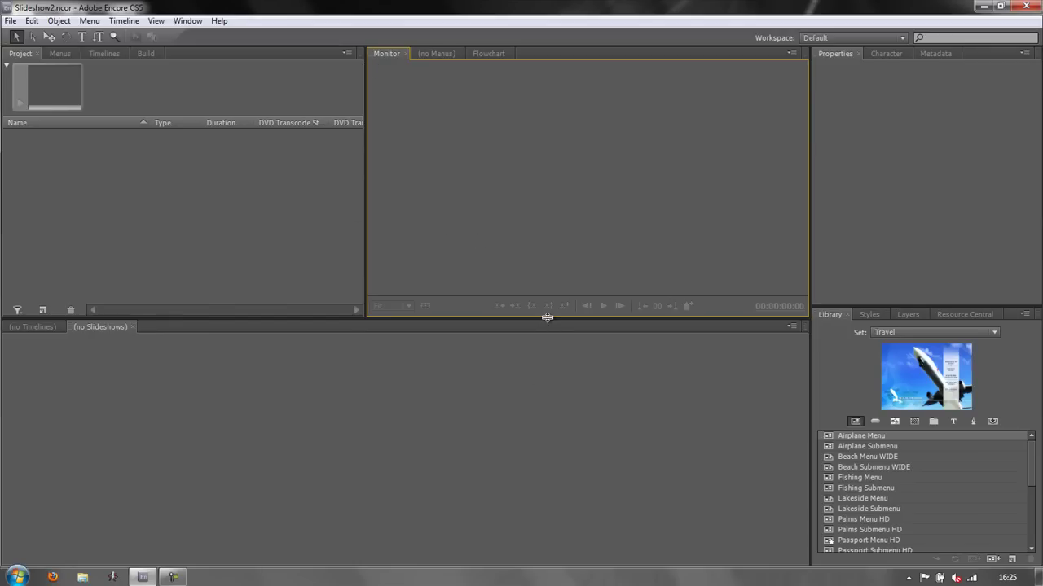
{"action": "left_click_drag", "start_coordinate": [547, 319], "coordinate": [549, 372]}
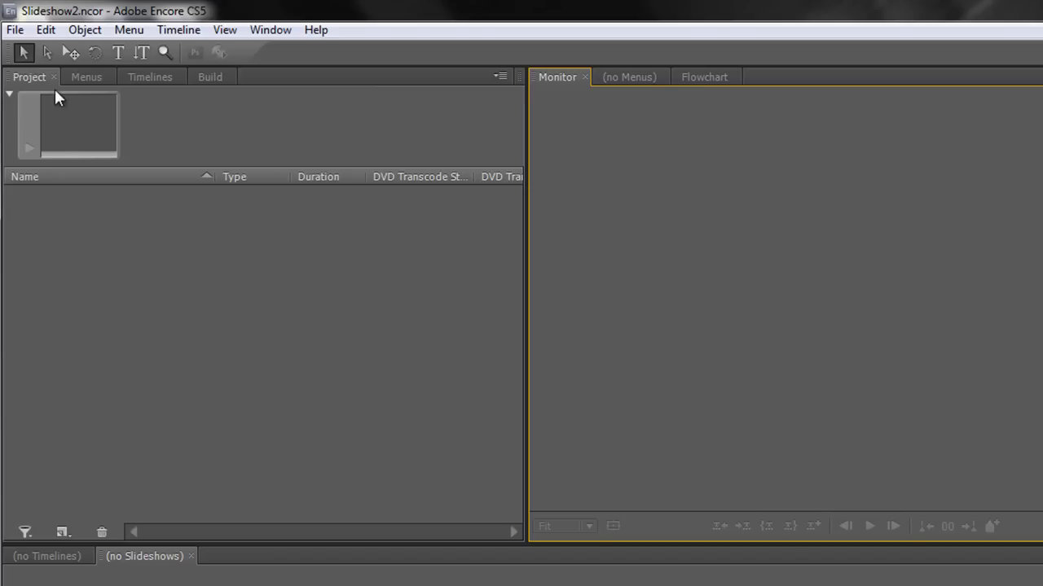
Import all six photos from the Pics folder as a slideshow.
{"action": "right_click", "coordinate": [205, 334]}
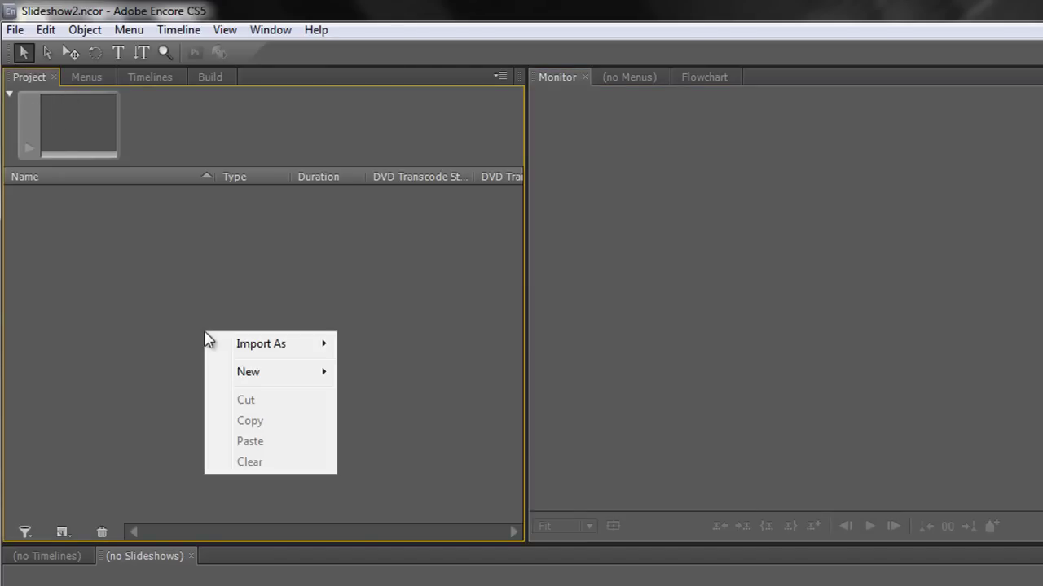
{"action": "mouse_move", "coordinate": [228, 349]}
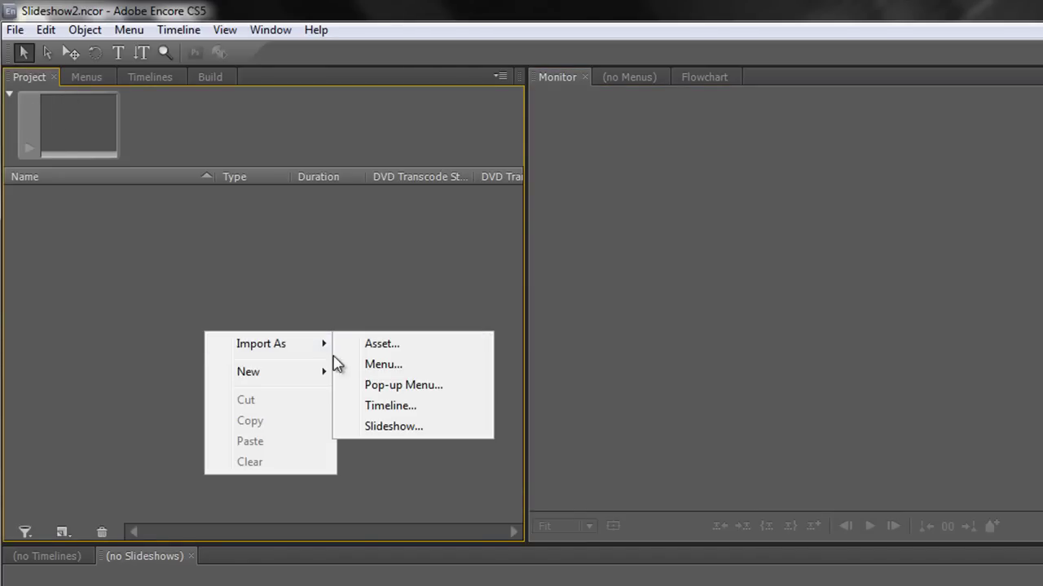
{"action": "left_click", "coordinate": [382, 428]}
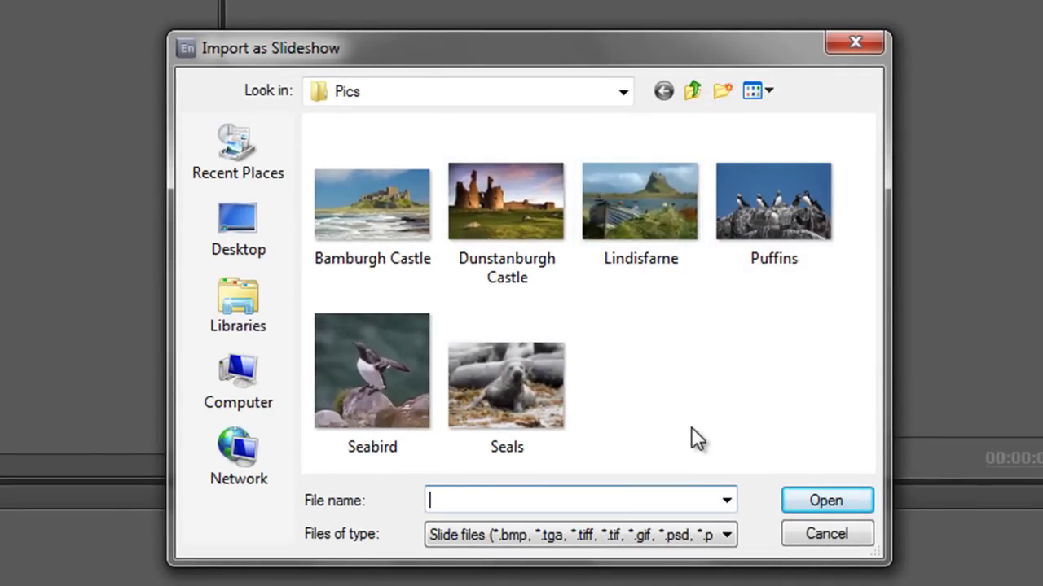
{"action": "left_click_drag", "start_coordinate": [306, 192], "coordinate": [806, 456]}
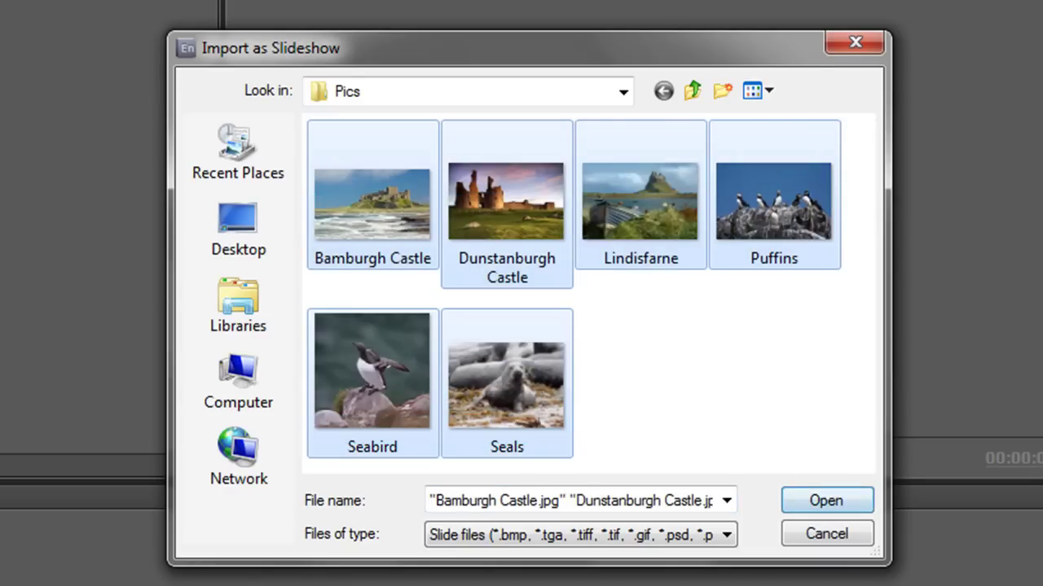
{"action": "left_click", "coordinate": [834, 500]}
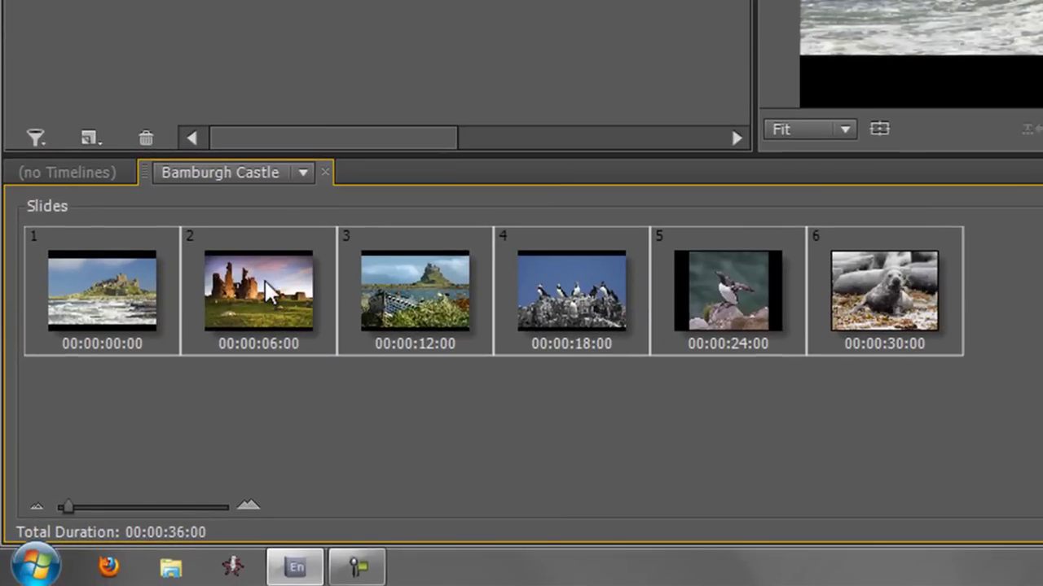
Reorder slides so Dunstanburgh Castle follows Lindisfarne and Seals comes before Seabird.
{"action": "left_click", "coordinate": [134, 468]}
{"action": "left_click_drag", "start_coordinate": [277, 341], "coordinate": [465, 333]}
{"action": "left_click_drag", "start_coordinate": [882, 300], "coordinate": [655, 302]}
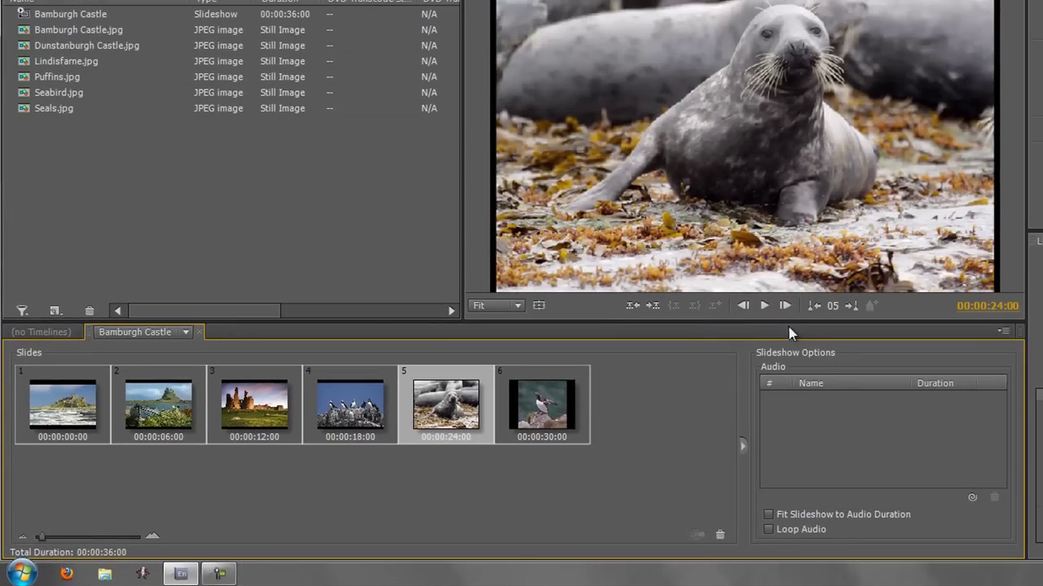
Toggle the Slideshow Options panel and enlarge it to reveal slide duration and transition settings.
{"action": "left_click", "coordinate": [743, 446]}
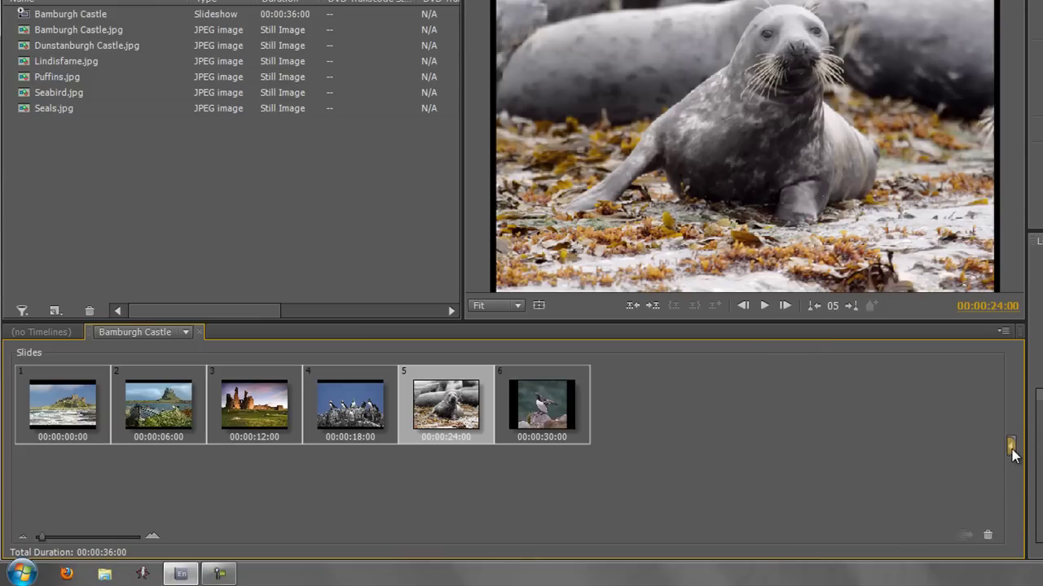
{"action": "left_click", "coordinate": [1010, 446]}
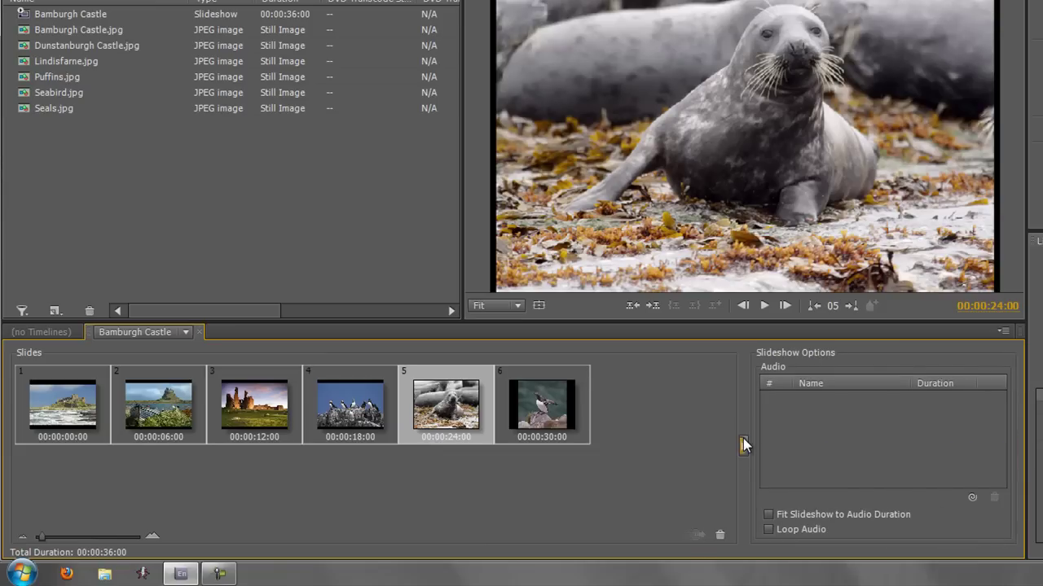
{"action": "left_click", "coordinate": [743, 446]}
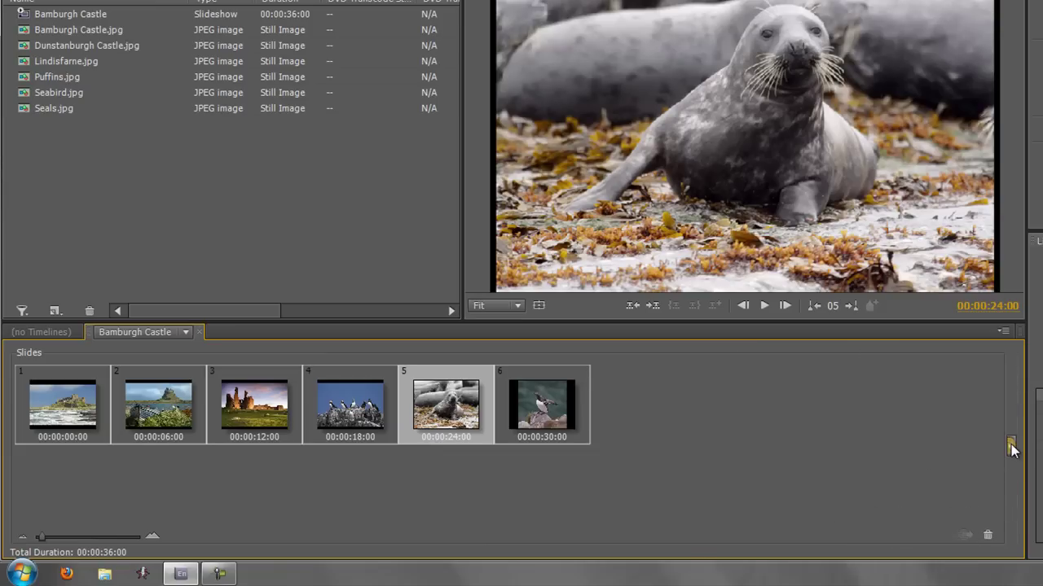
{"action": "left_click", "coordinate": [1009, 447]}
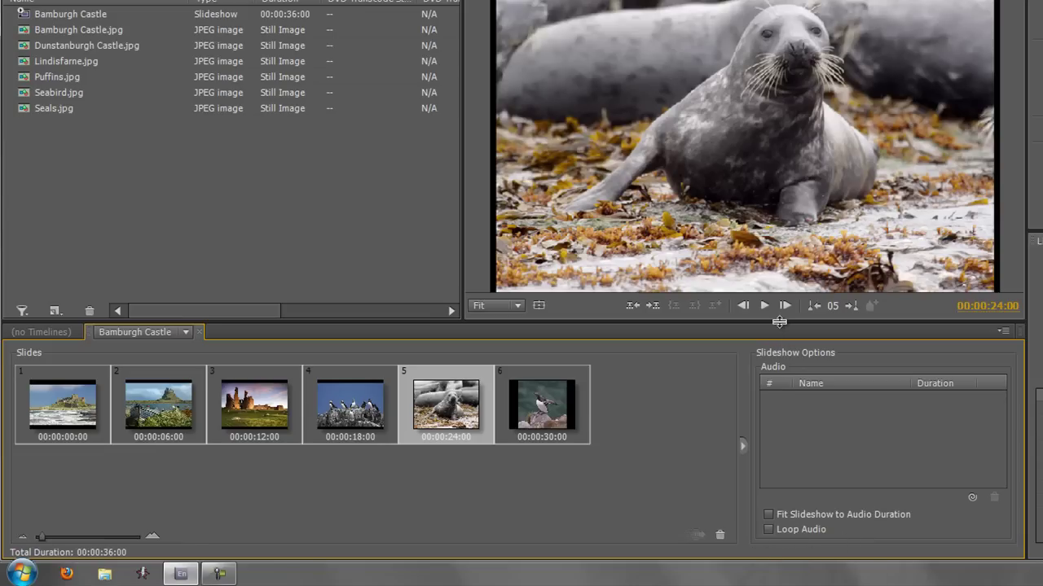
{"action": "left_click_drag", "start_coordinate": [780, 322], "coordinate": [789, 252]}
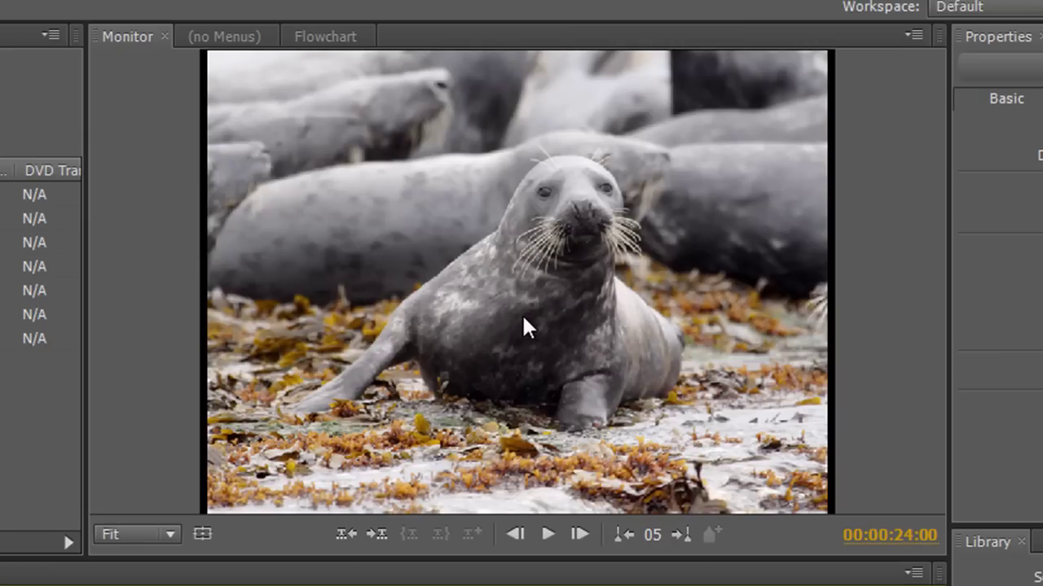
{"action": "left_click", "coordinate": [547, 534]}
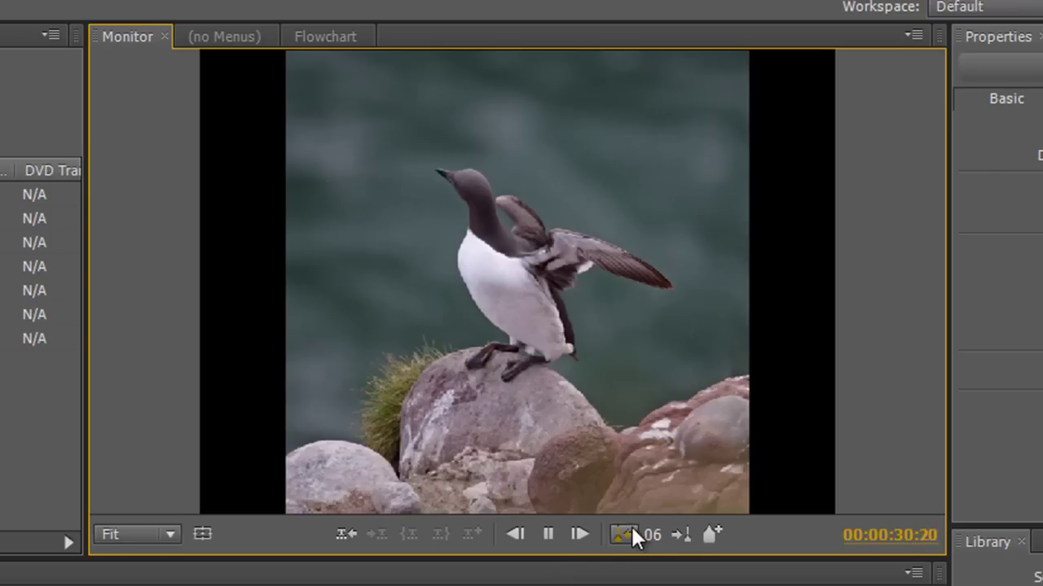
{"action": "left_click", "coordinate": [548, 534]}
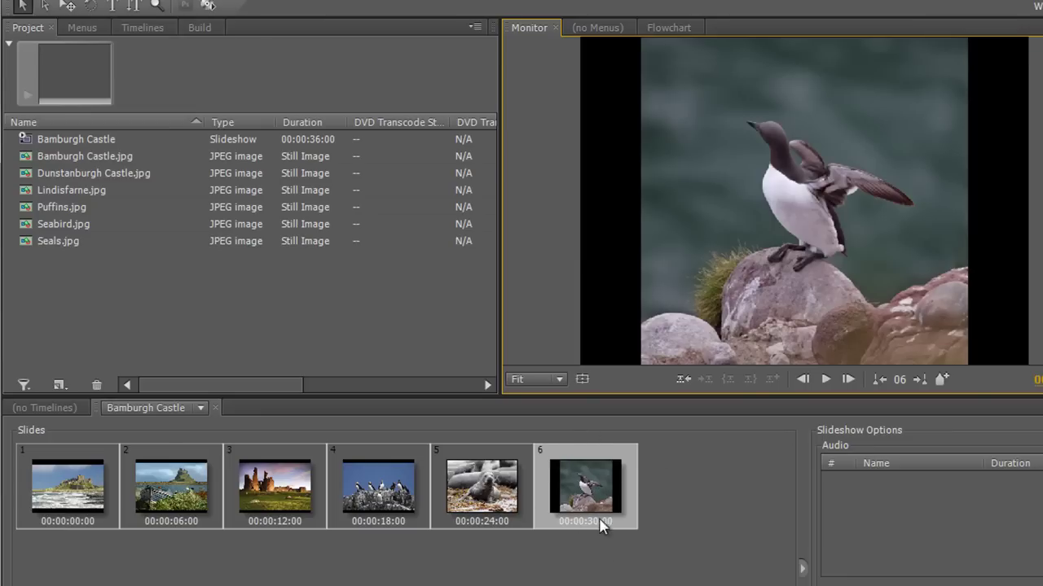
{"action": "left_click", "coordinate": [54, 500]}
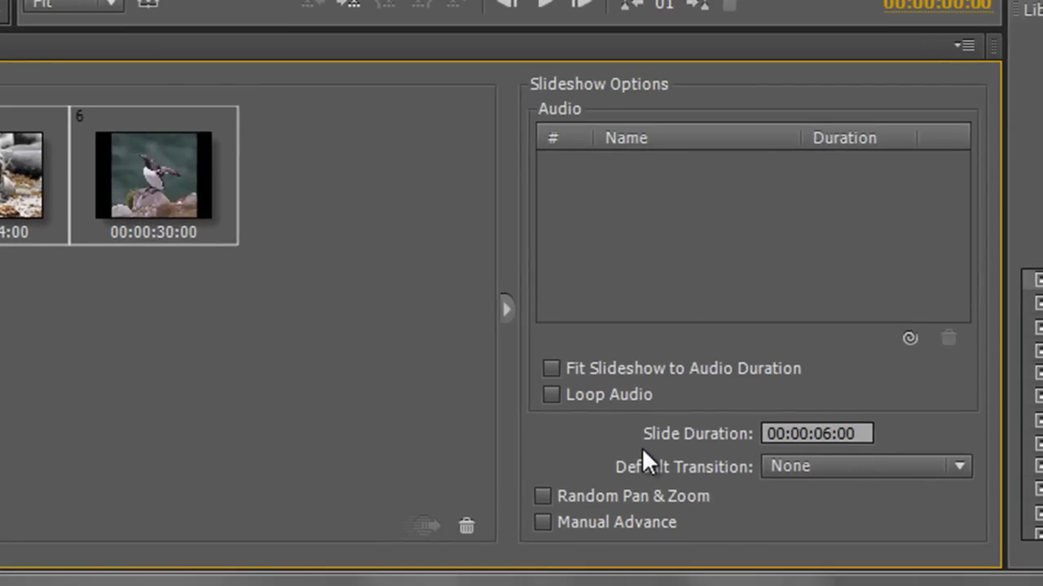
Set the default slide duration to 00:00:05:00.
{"action": "left_click", "coordinate": [826, 433]}
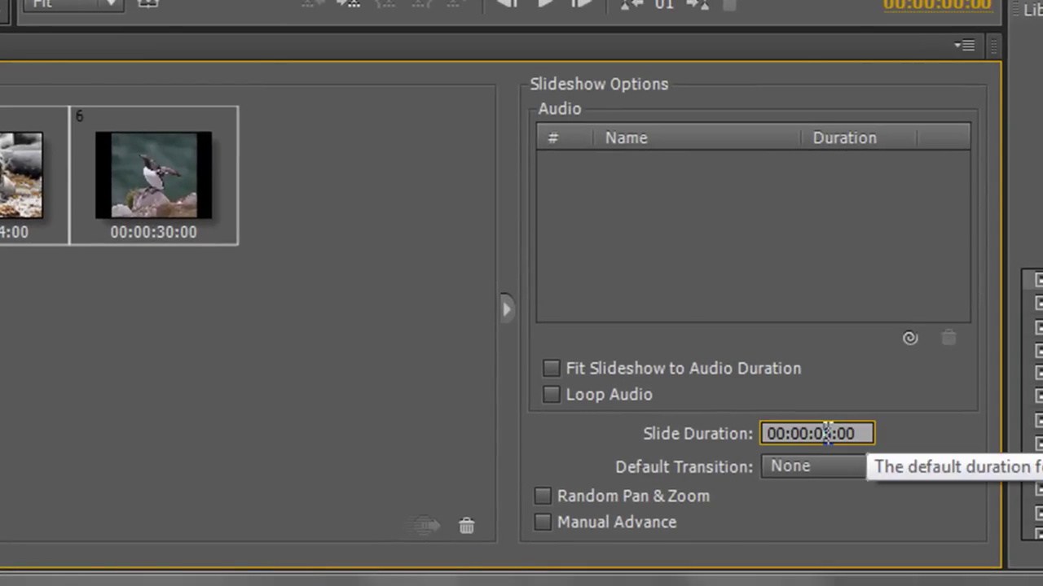
{"action": "type", "text": "5"}
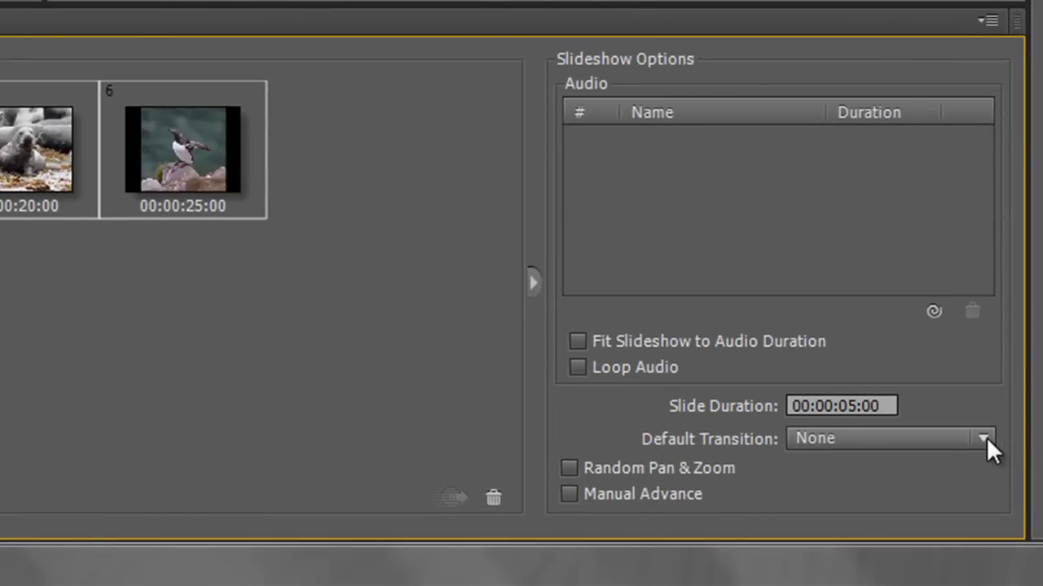
Choose Clock Wipe as the slideshow's default transition.
{"action": "left_click", "coordinate": [984, 439]}
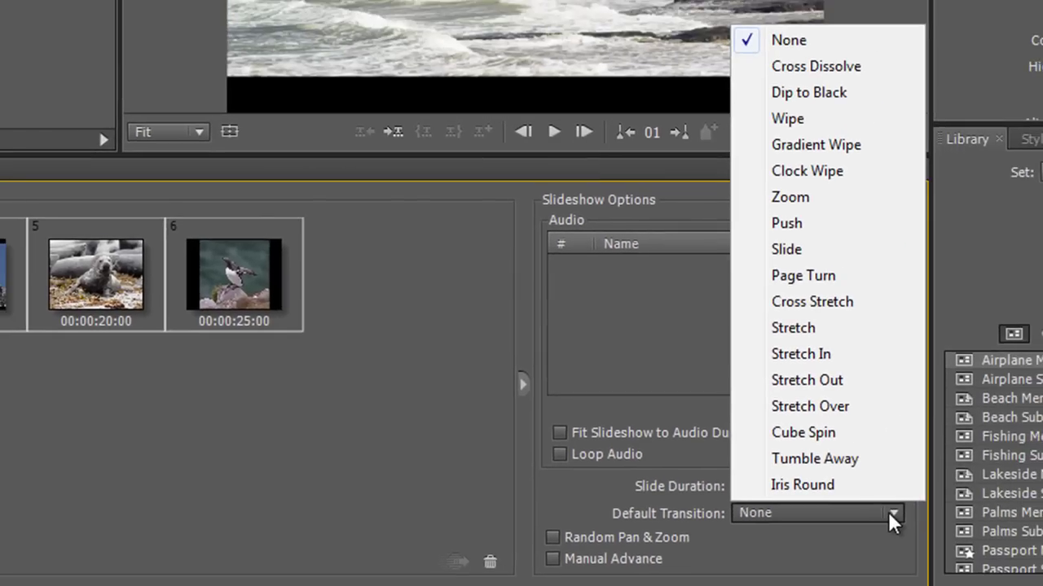
{"action": "left_click", "coordinate": [804, 174]}
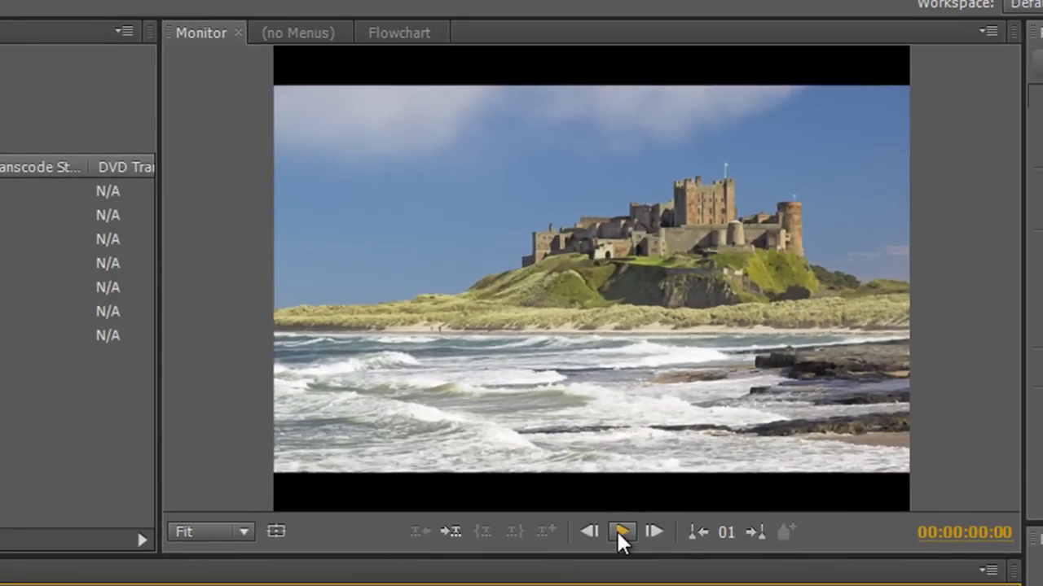
Preview the slideshow, then enable Random Pan & Zoom and select the Bamburgh Castle slide.
{"action": "left_click", "coordinate": [619, 533]}
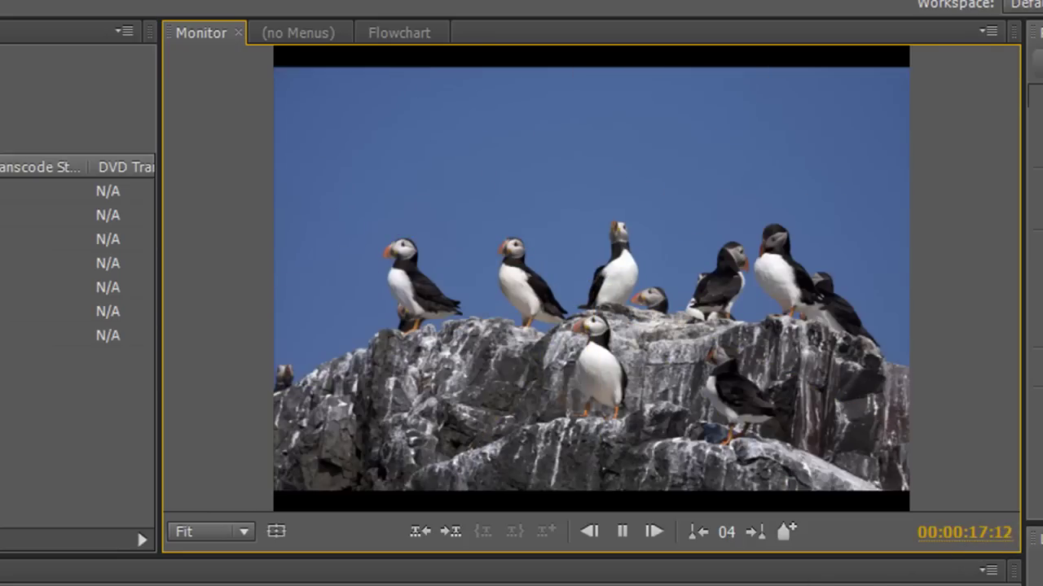
{"action": "left_click", "coordinate": [621, 531]}
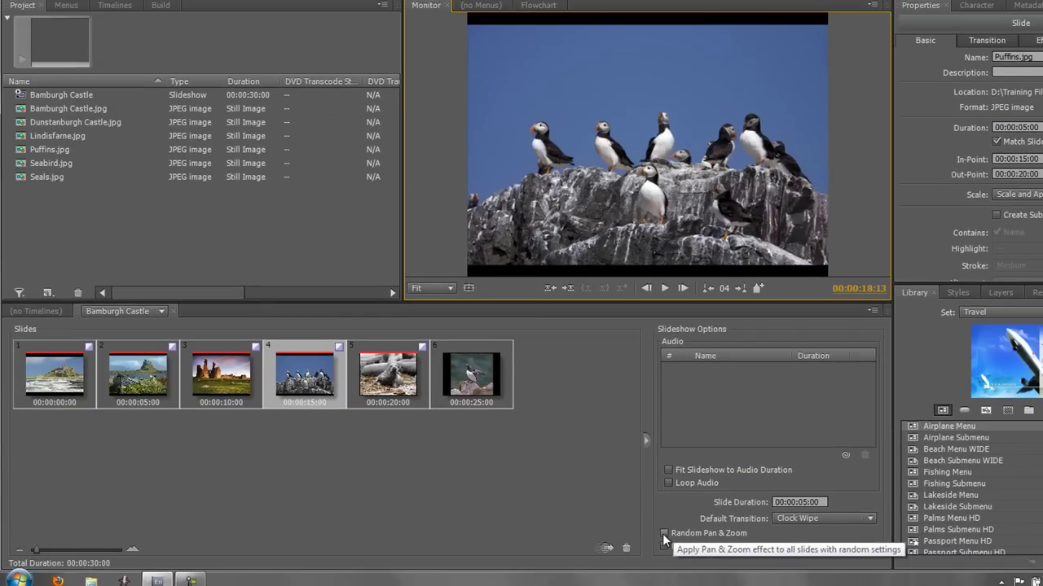
{"action": "left_click", "coordinate": [664, 533]}
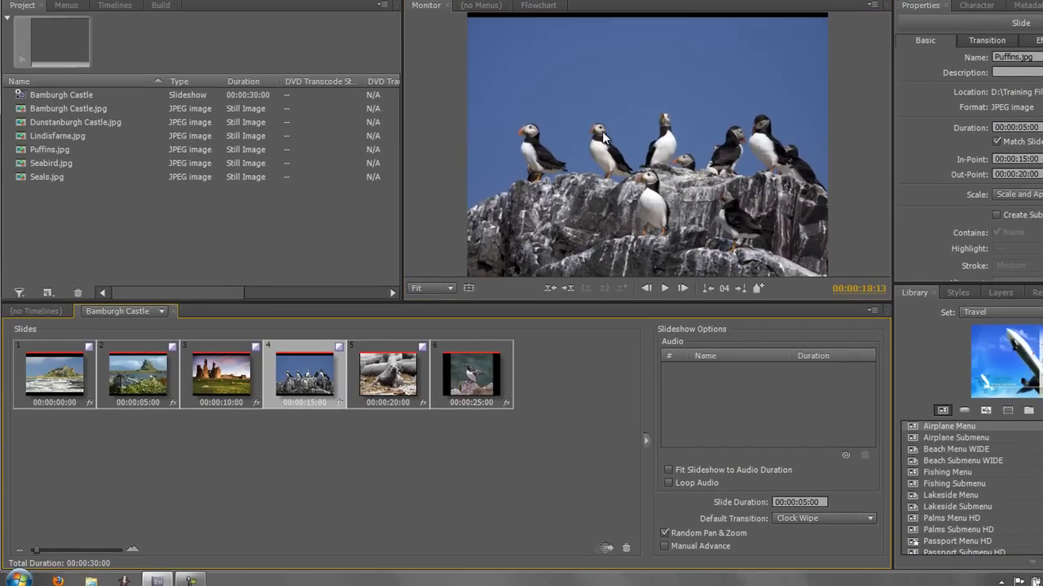
{"action": "left_click", "coordinate": [36, 401]}
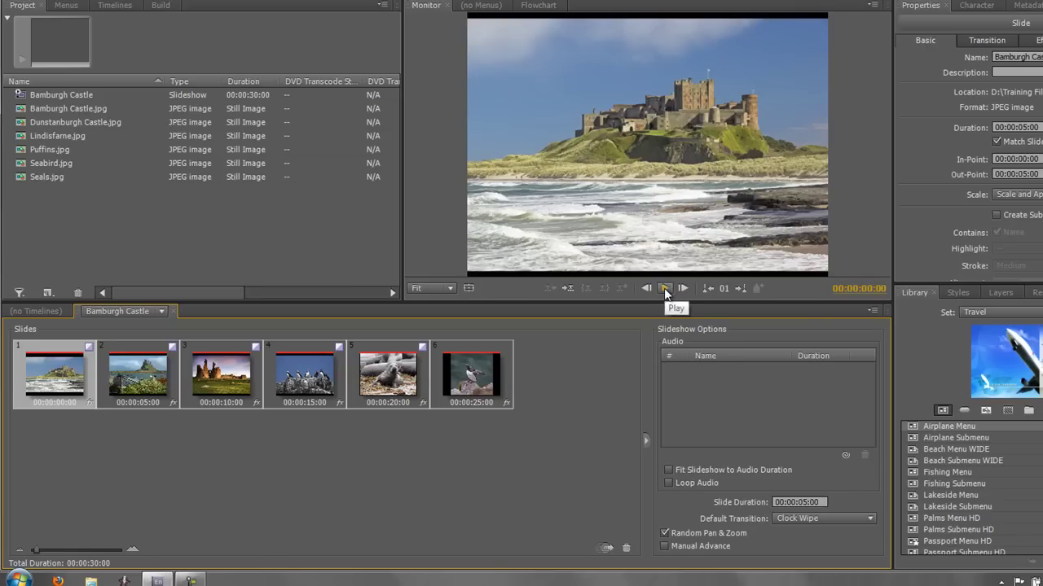
Play the slideshow in the Monitor and pause on the Puffins slide at 00:00:18:10.
{"action": "left_click", "coordinate": [665, 289]}
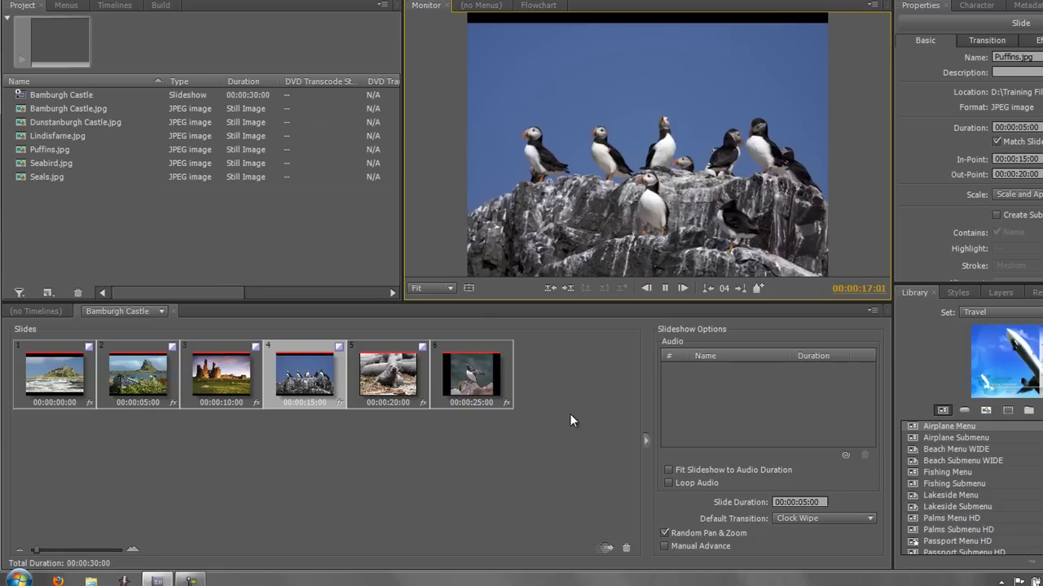
{"action": "left_click", "coordinate": [669, 288]}
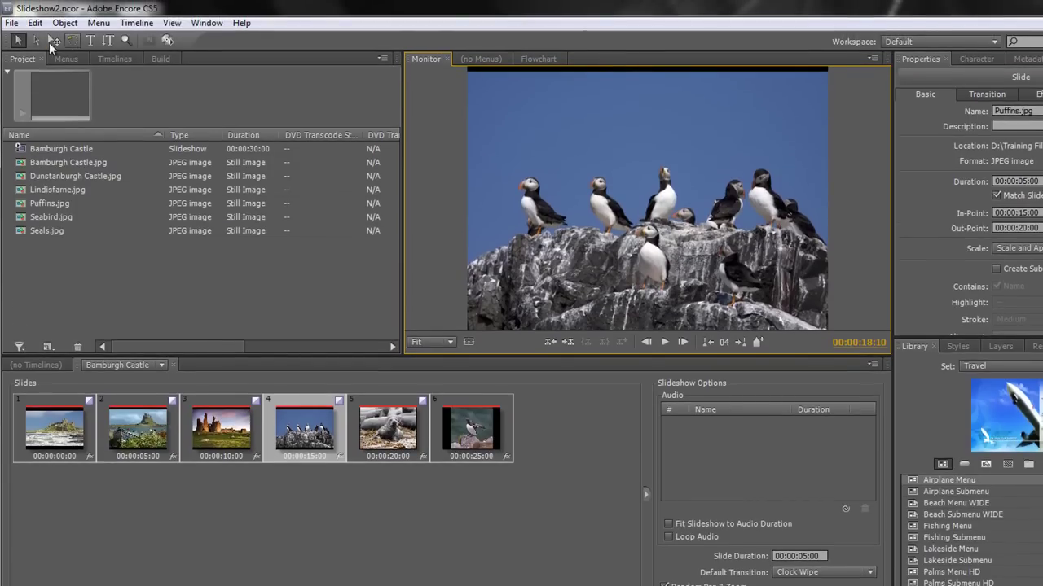
{"action": "left_click", "coordinate": [11, 23]}
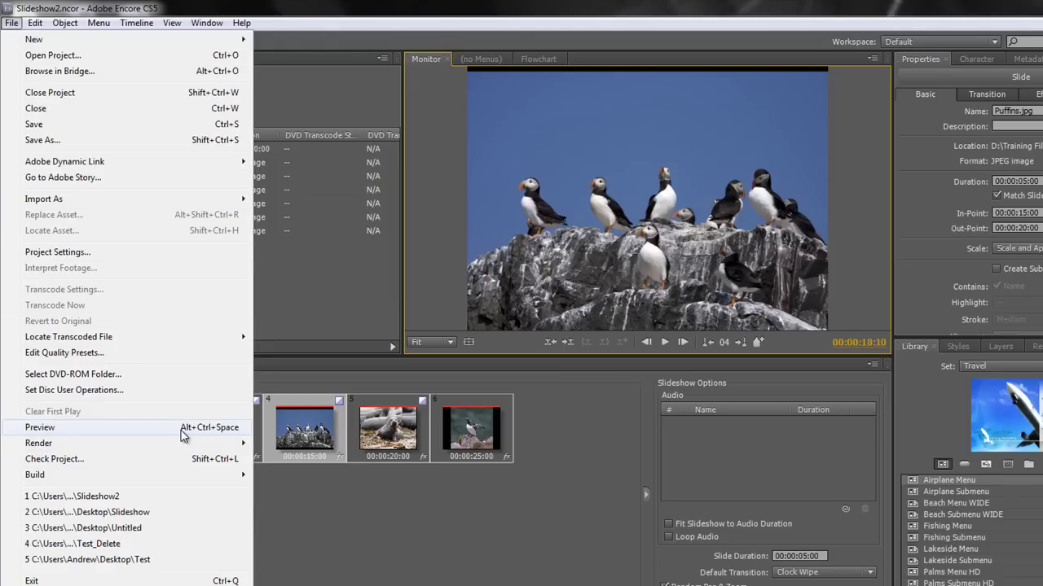
{"action": "left_click", "coordinate": [347, 520]}
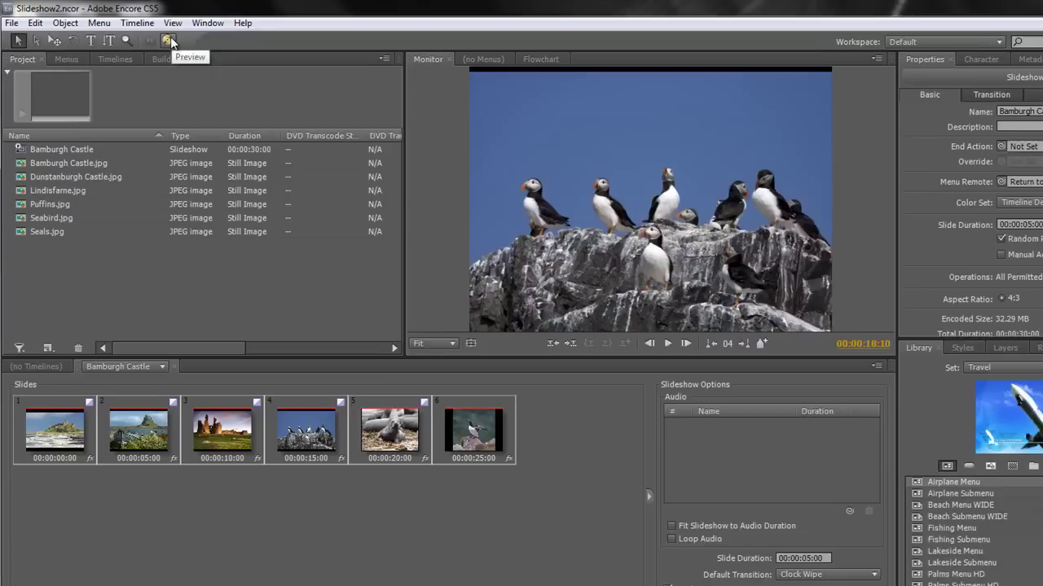
{"action": "left_click", "coordinate": [537, 129]}
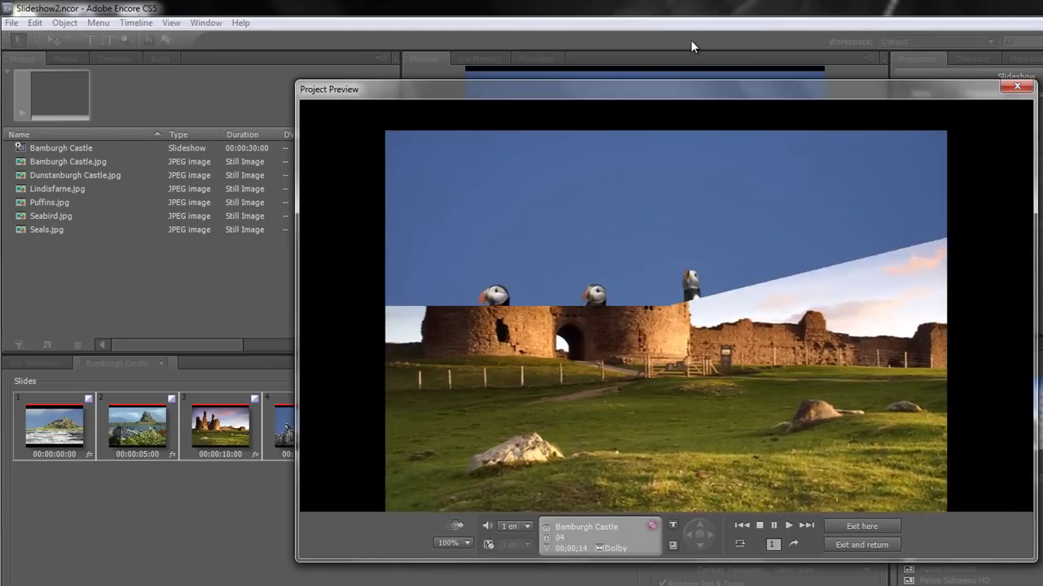
{"action": "left_click", "coordinate": [759, 526]}
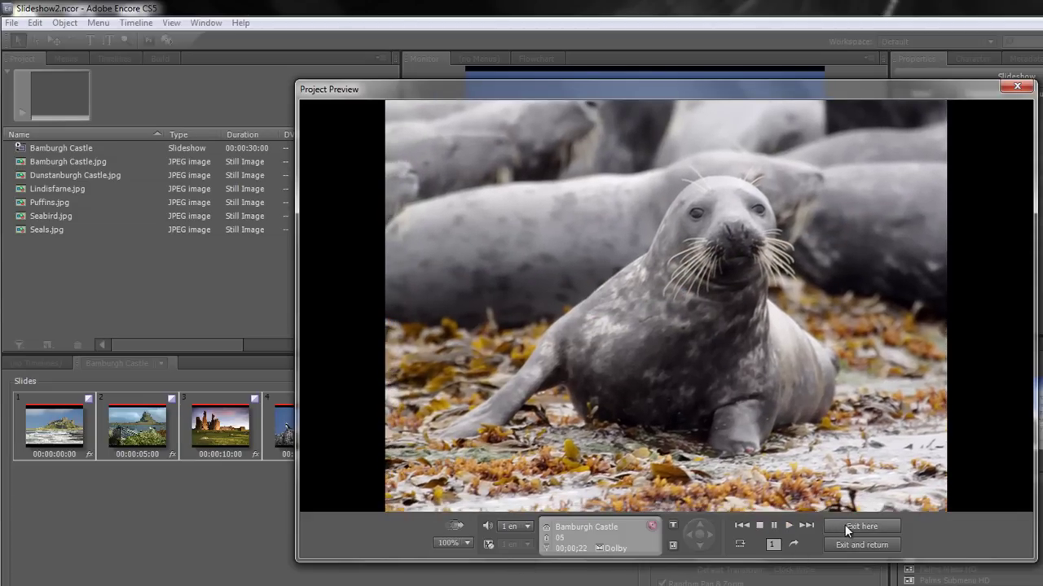
{"action": "left_click", "coordinate": [860, 526]}
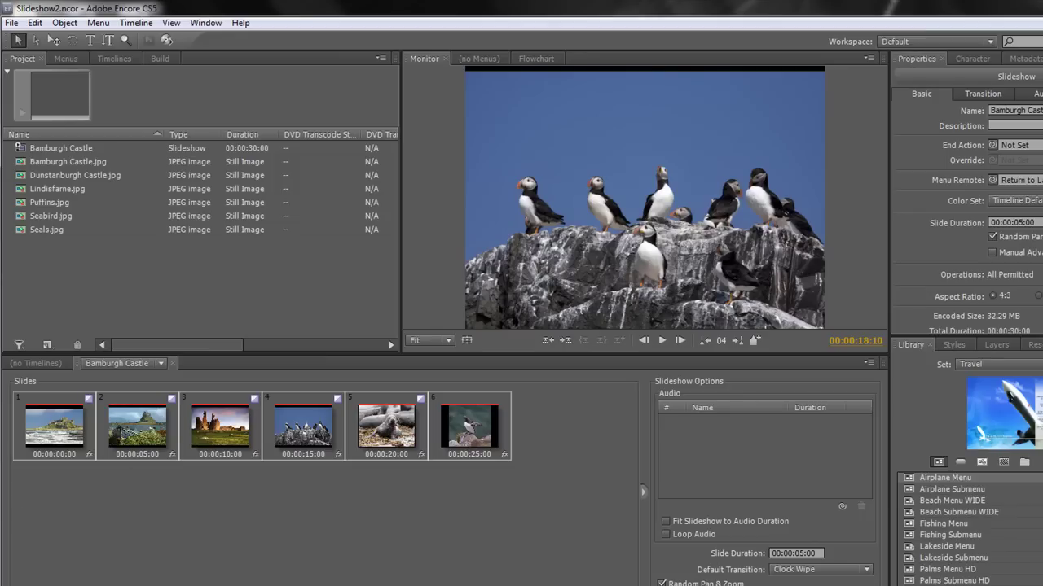
Turn off Random Pan & Zoom and set the Bamburgh Castle slide to Scale and Crop Edges.
{"action": "left_click", "coordinate": [64, 431]}
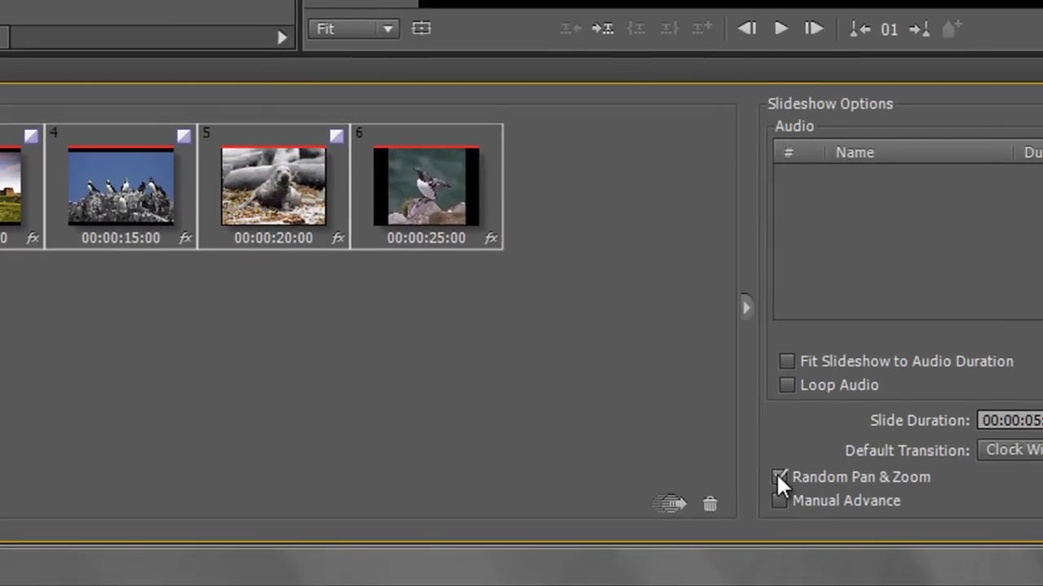
{"action": "left_click", "coordinate": [662, 583]}
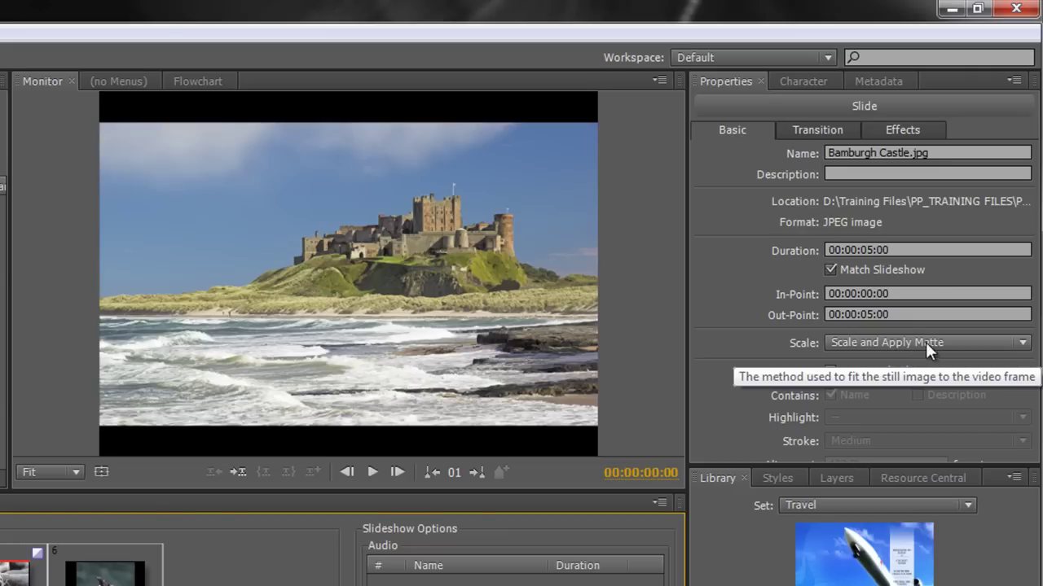
{"action": "left_click", "coordinate": [1024, 344]}
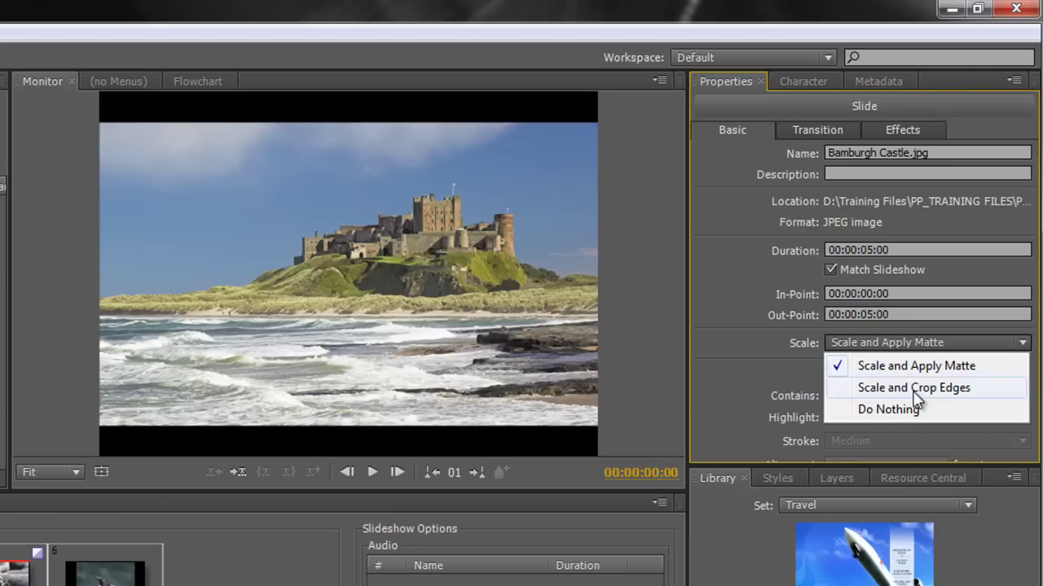
{"action": "left_click", "coordinate": [870, 390]}
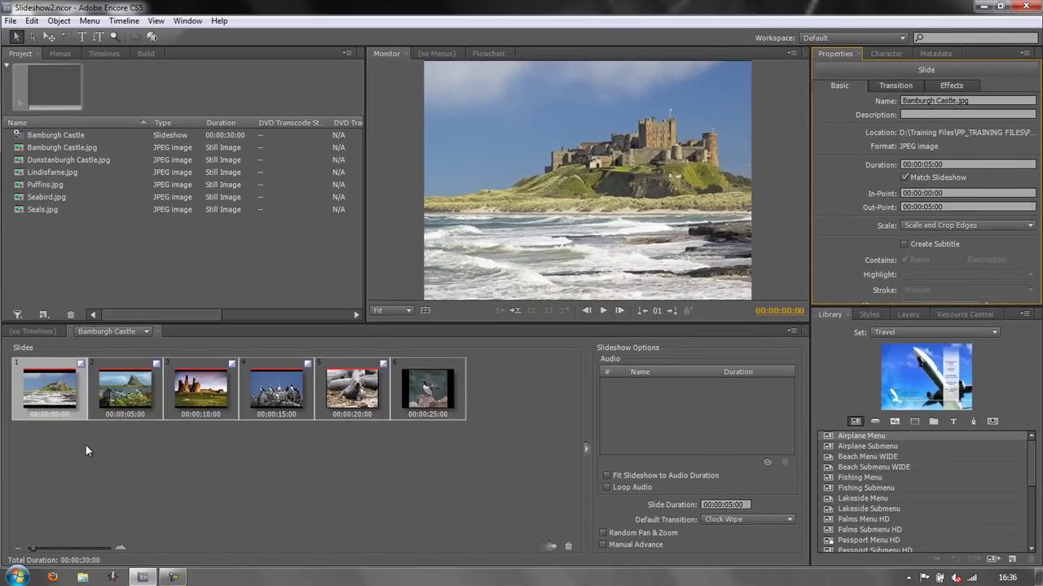
Set slides 2–6 to Scale and Crop Edges and check the Puffins, Seals and Seabird slides.
{"action": "left_click_drag", "start_coordinate": [108, 426], "coordinate": [498, 360]}
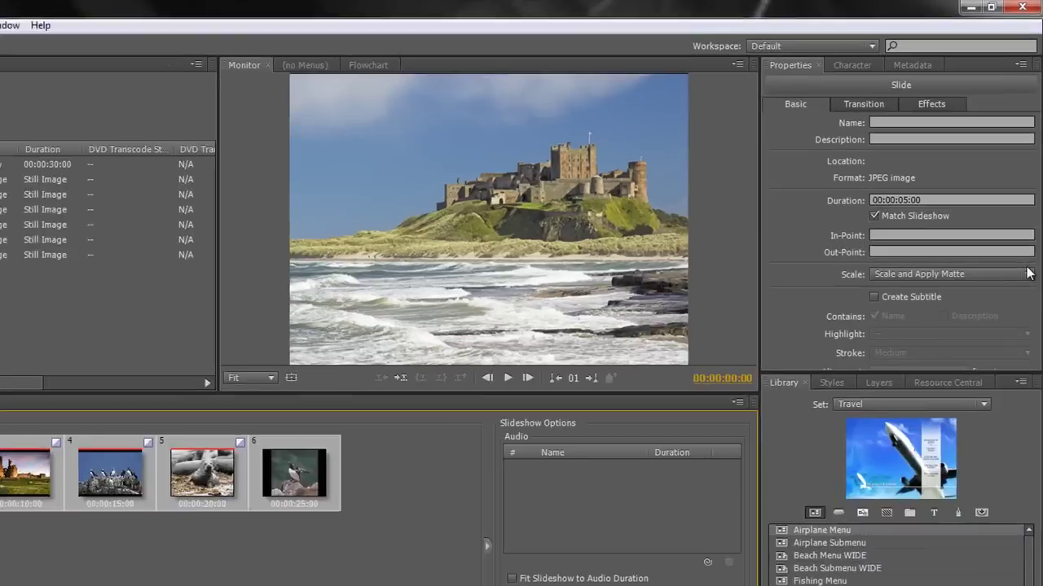
{"action": "left_click", "coordinate": [1029, 225]}
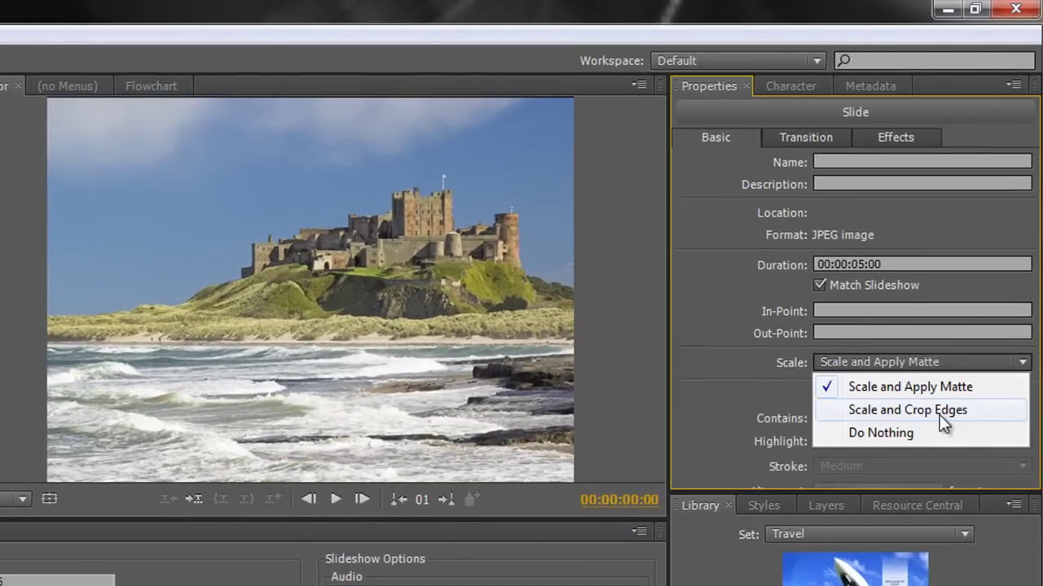
{"action": "left_click", "coordinate": [910, 410]}
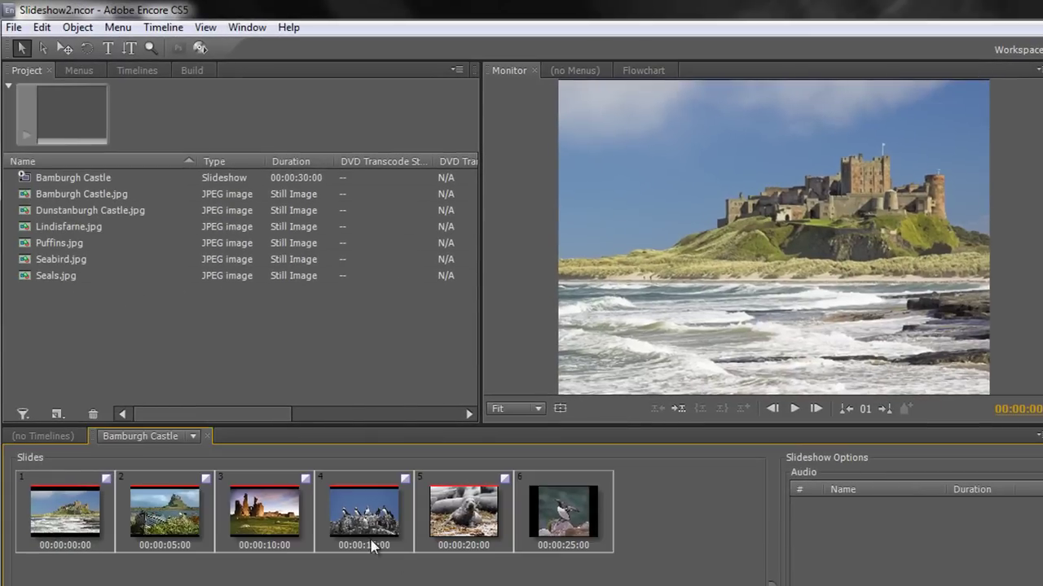
{"action": "left_click", "coordinate": [361, 526]}
{"action": "left_click", "coordinate": [446, 530]}
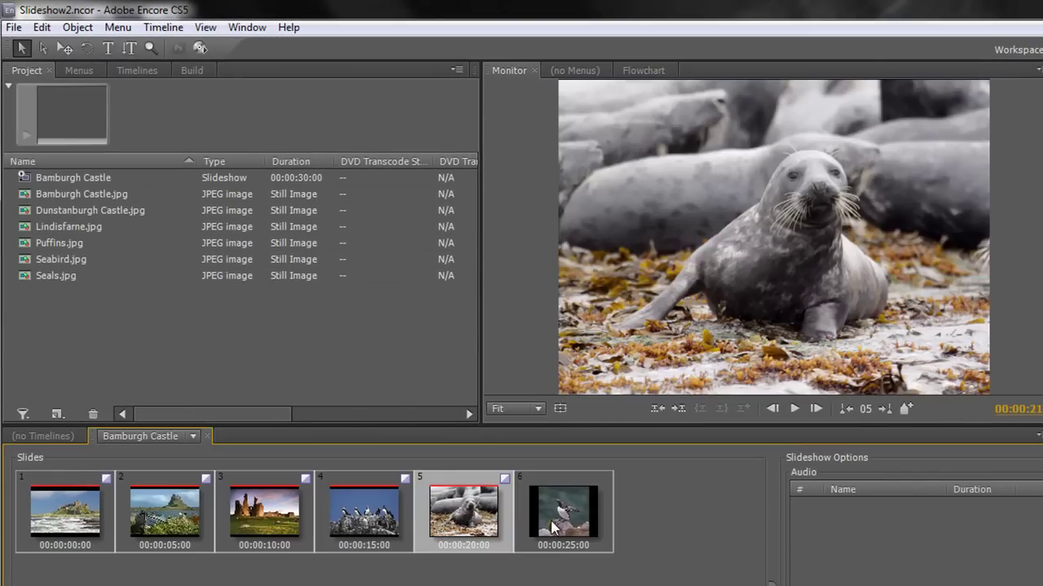
{"action": "left_click", "coordinate": [556, 530]}
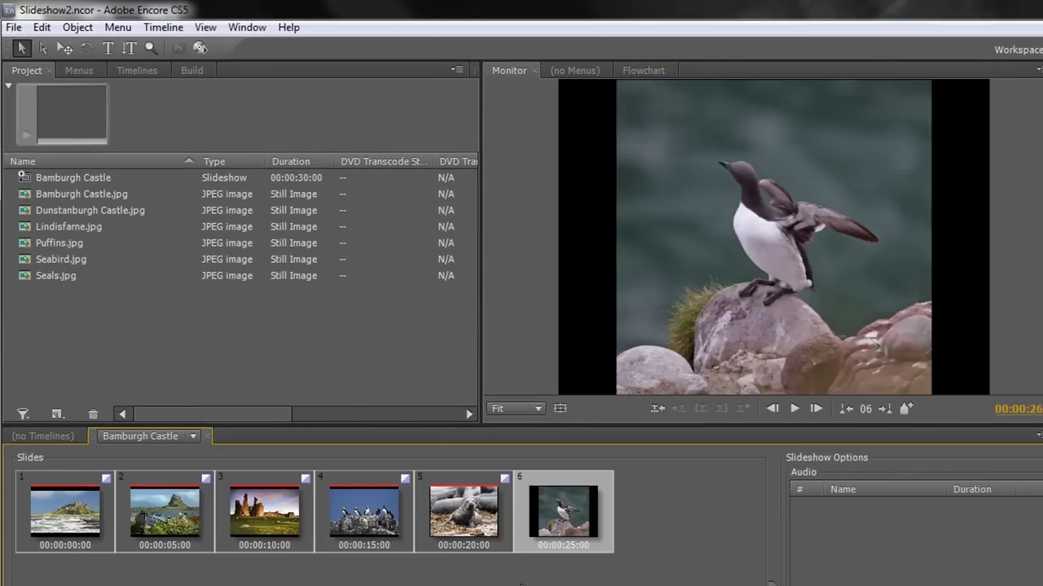
Select the Seabird slide and confirm it keeps Scale and Crop Edges.
{"action": "left_click_drag", "start_coordinate": [521, 583], "coordinate": [589, 518]}
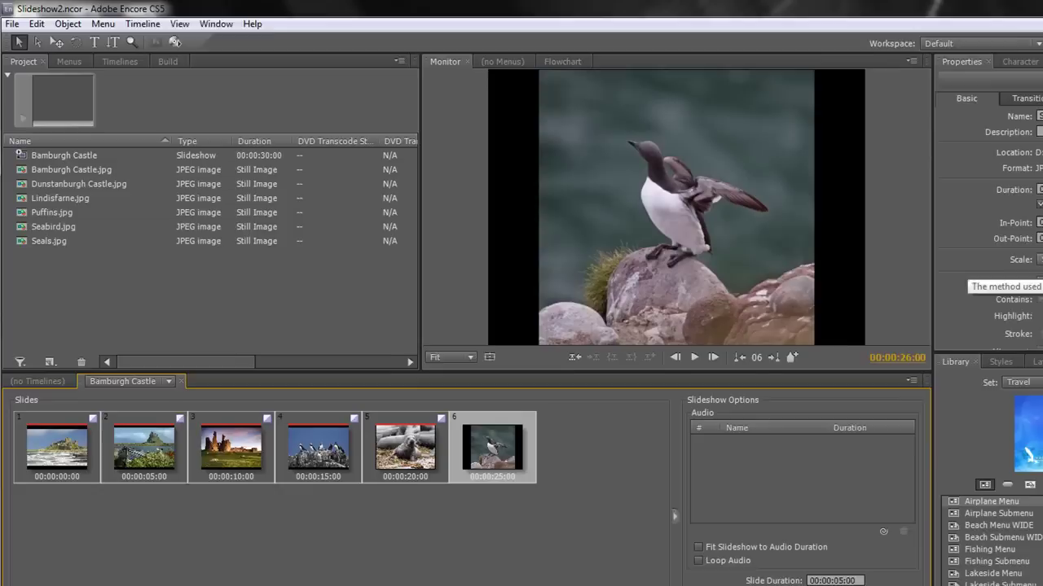
{"action": "left_click", "coordinate": [1042, 295]}
{"action": "left_click", "coordinate": [975, 255]}
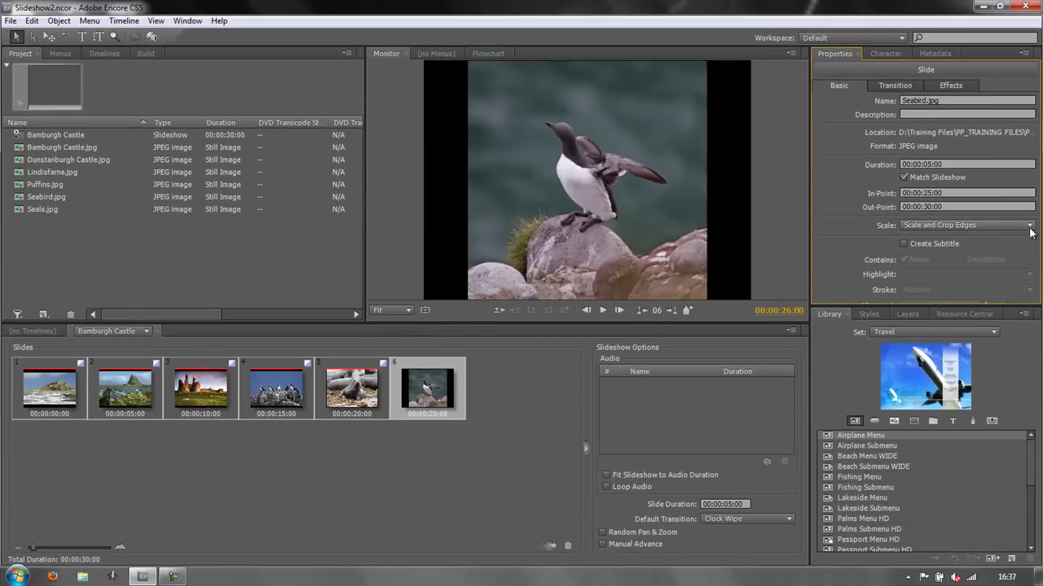
{"action": "left_click", "coordinate": [475, 422]}
Move the Seabird slide earlier, compare its matted look, then set it back to Scale and Crop Edges.
{"action": "left_click_drag", "start_coordinate": [421, 368], "coordinate": [251, 411]}
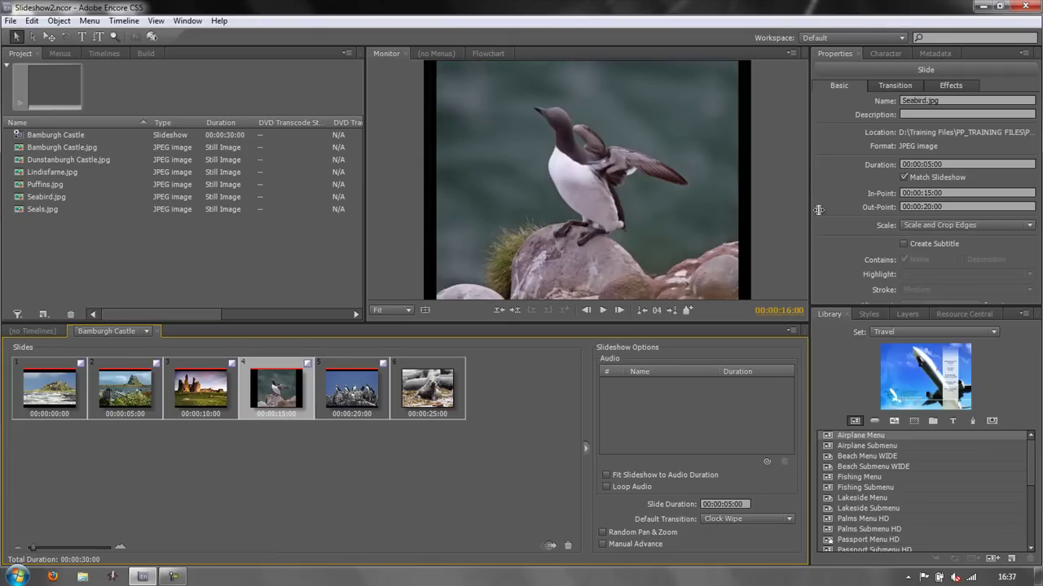
{"action": "left_click", "coordinate": [1024, 228]}
{"action": "left_click", "coordinate": [998, 240]}
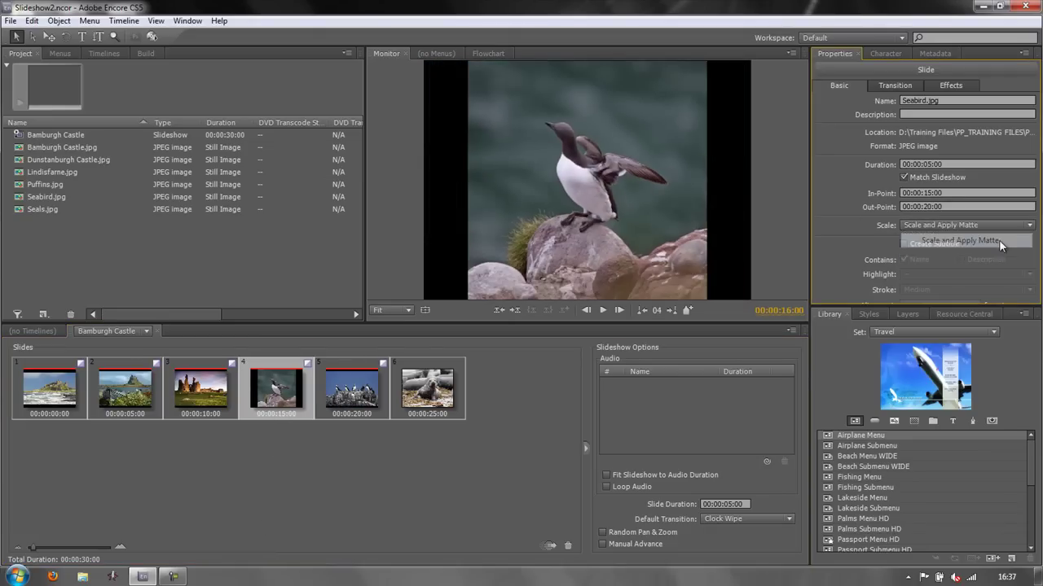
{"action": "left_click", "coordinate": [1001, 225]}
{"action": "left_click", "coordinate": [997, 254]}
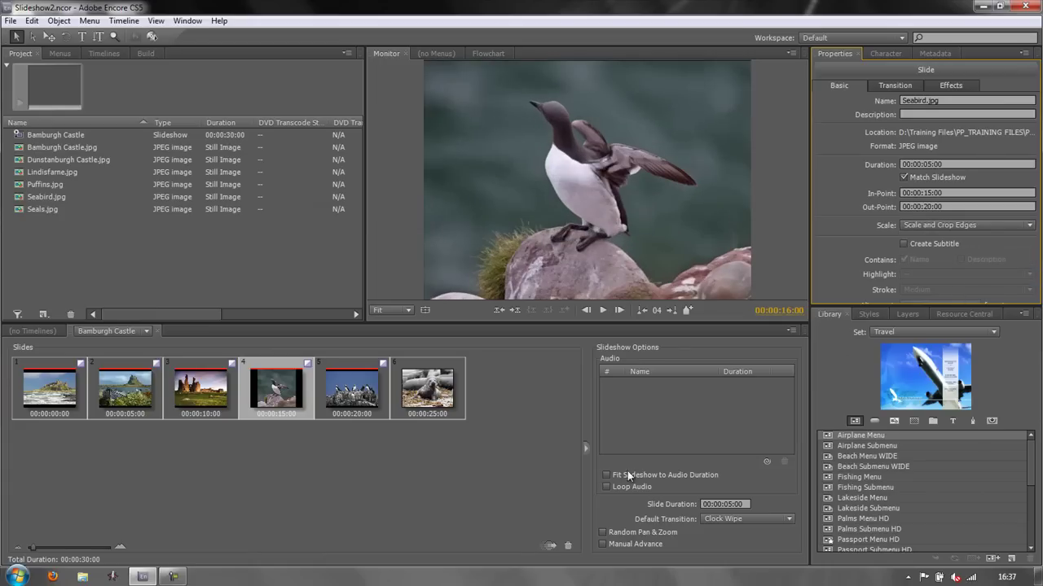
Review the Seals, Puffins and Lindisfarne slides, then drag Seabird back to the end as slide 6.
{"action": "left_click", "coordinate": [456, 396]}
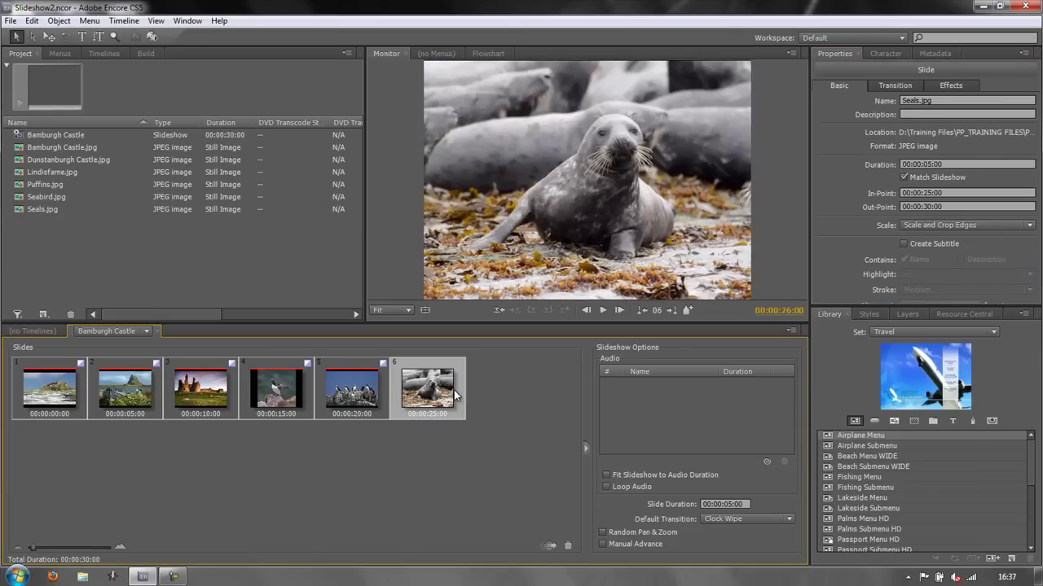
{"action": "left_click", "coordinate": [335, 405]}
{"action": "left_click", "coordinate": [286, 405]}
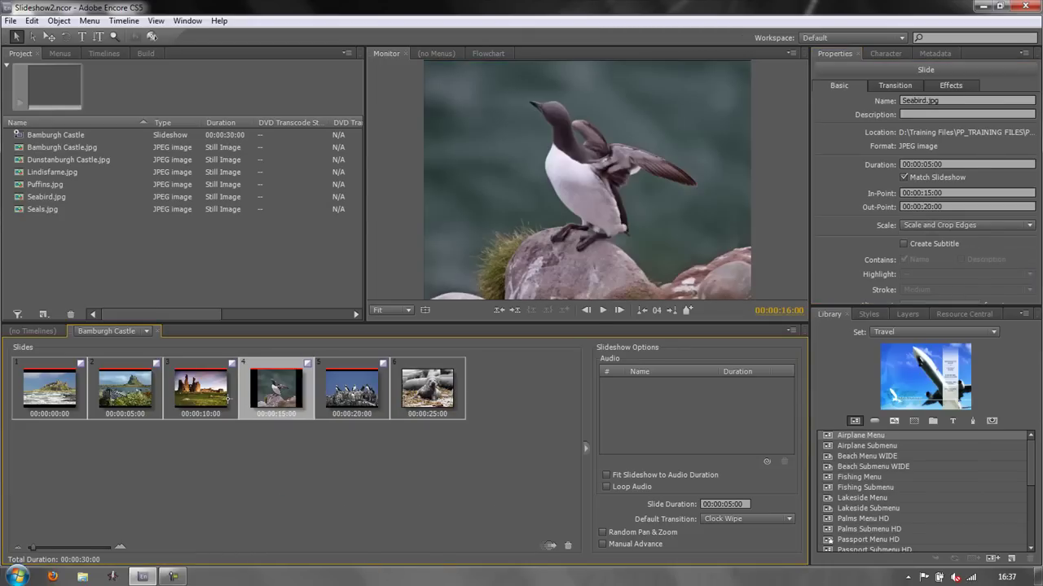
{"action": "left_click", "coordinate": [235, 401]}
{"action": "left_click", "coordinate": [139, 399]}
{"action": "left_click", "coordinate": [268, 399]}
{"action": "mouse_move", "coordinate": [281, 399]}
{"action": "left_mouse_down"}
{"action": "mouse_move", "coordinate": [434, 422]}
{"action": "mouse_move", "coordinate": [449, 519]}
{"action": "left_mouse_up"}
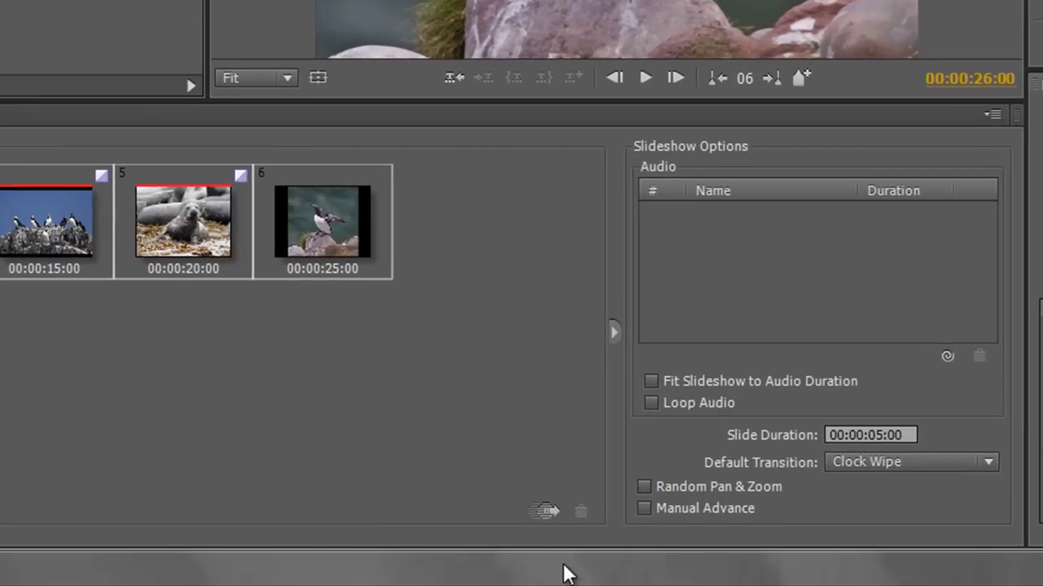
Re-enable Random Pan & Zoom and change the default transition from Clock Wipe to Wipe.
{"action": "left_click", "coordinate": [644, 487]}
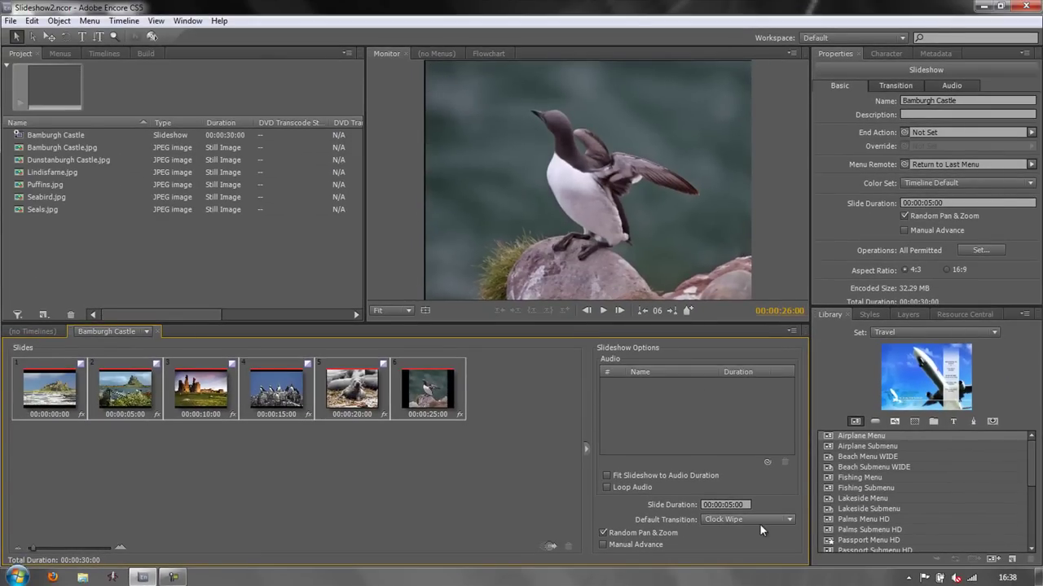
{"action": "left_click", "coordinate": [789, 520]}
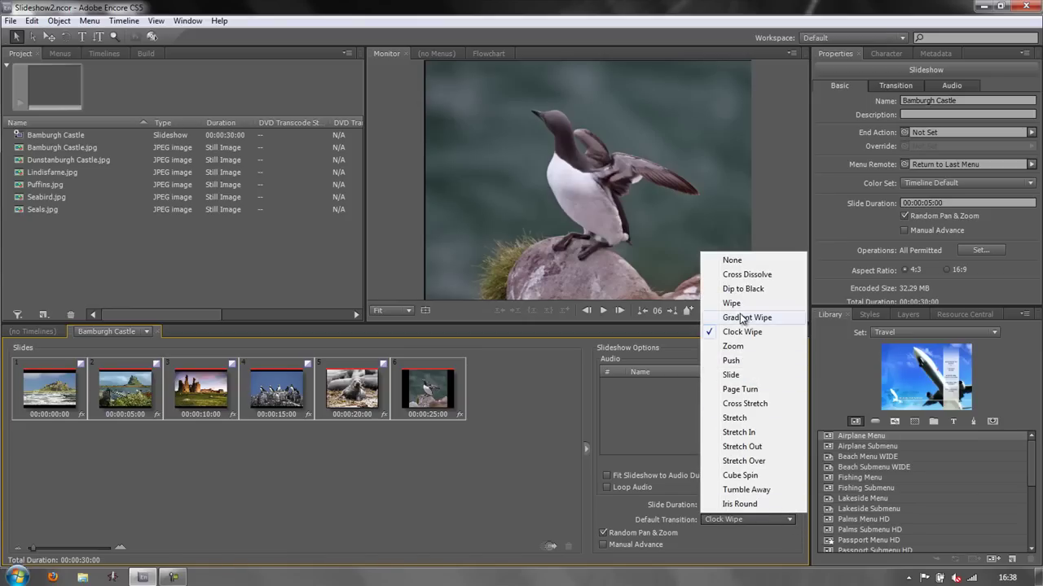
{"action": "left_click", "coordinate": [728, 303]}
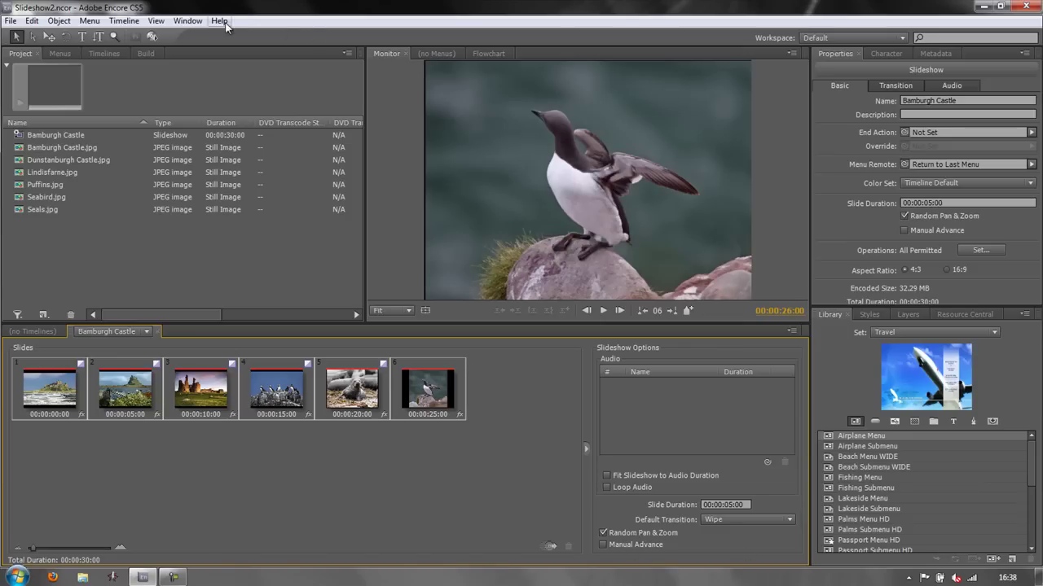
{"action": "left_click", "coordinate": [152, 37]}
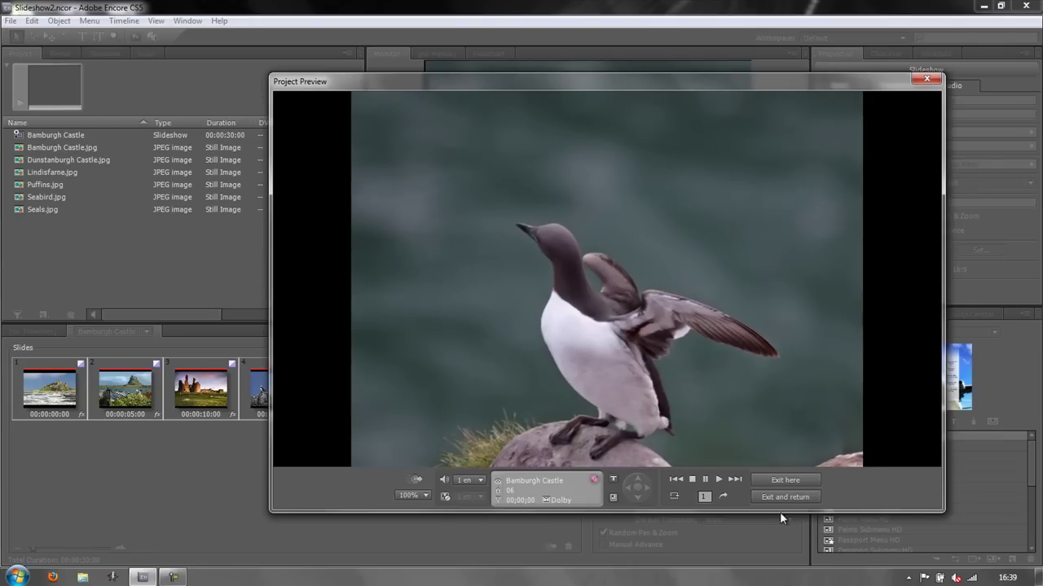
{"action": "left_click", "coordinate": [796, 479]}
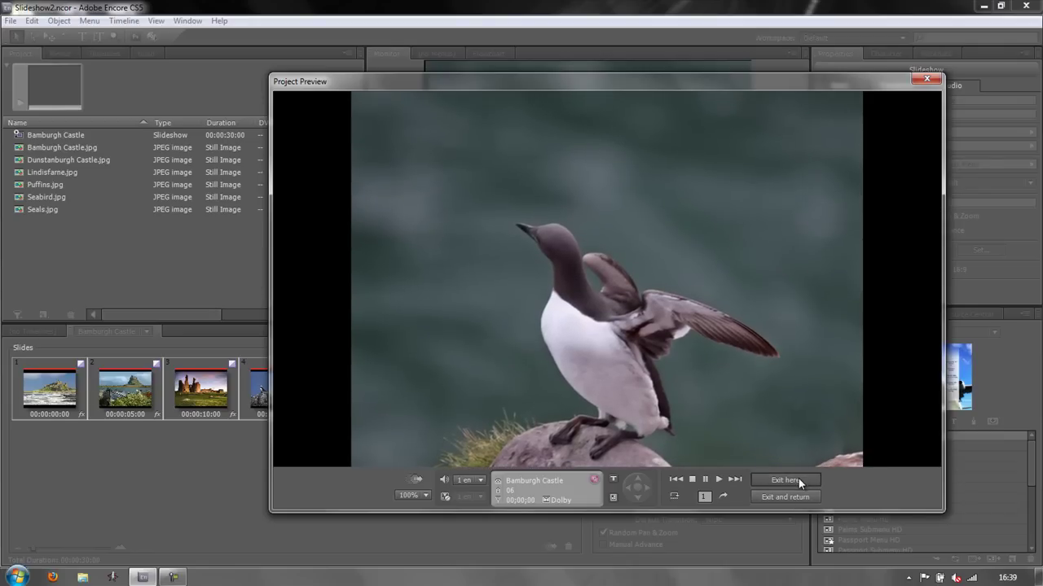